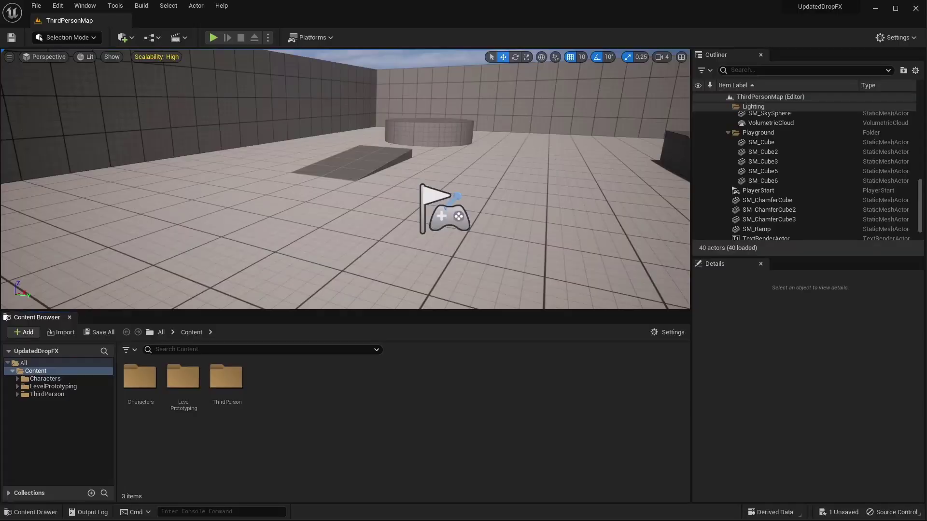
Create a new Niagara system in Content from the Empty emitter template.
right_click(285, 380)
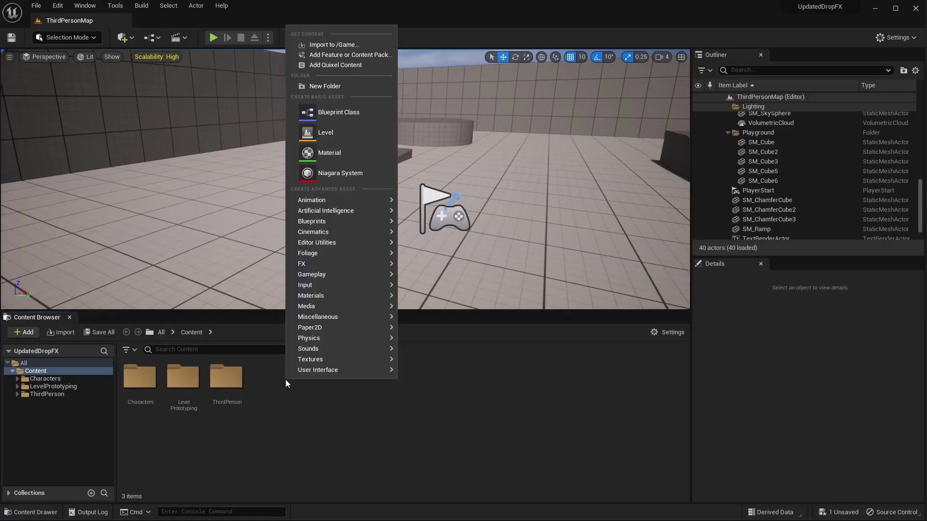
click(341, 156)
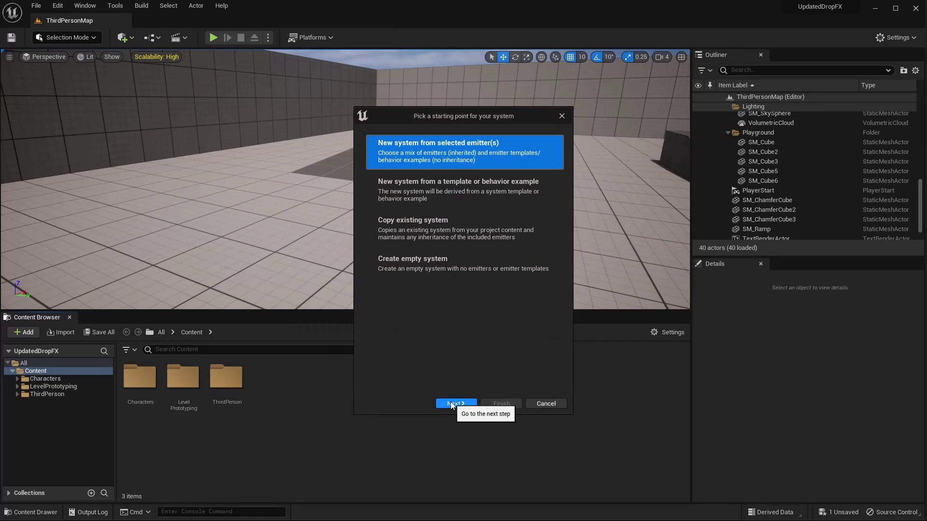
click(450, 404)
scroll(454, 305, down, 3)
click(445, 340)
click(551, 386)
click(501, 404)
Name the new system NS_DropFX and open it in the Niagara editor.
text(NS_DropfX)
key(Return)
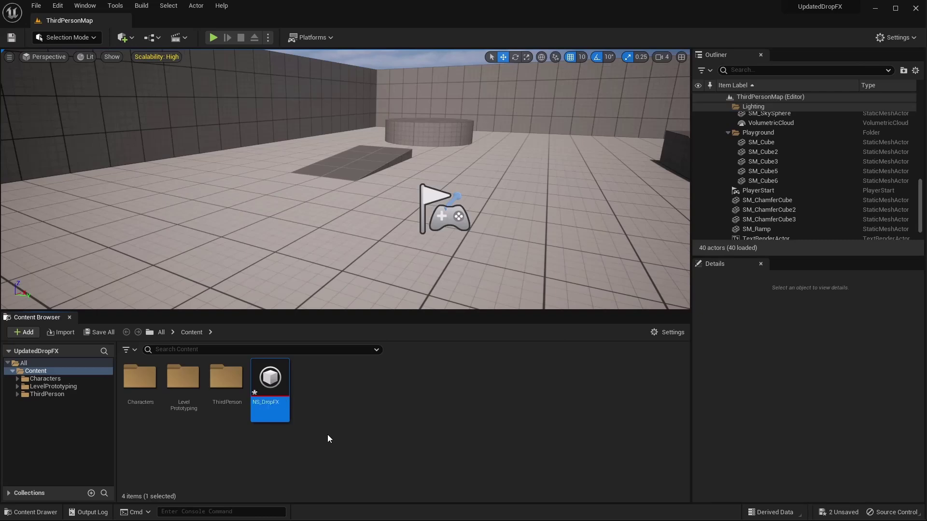
double_click(270, 400)
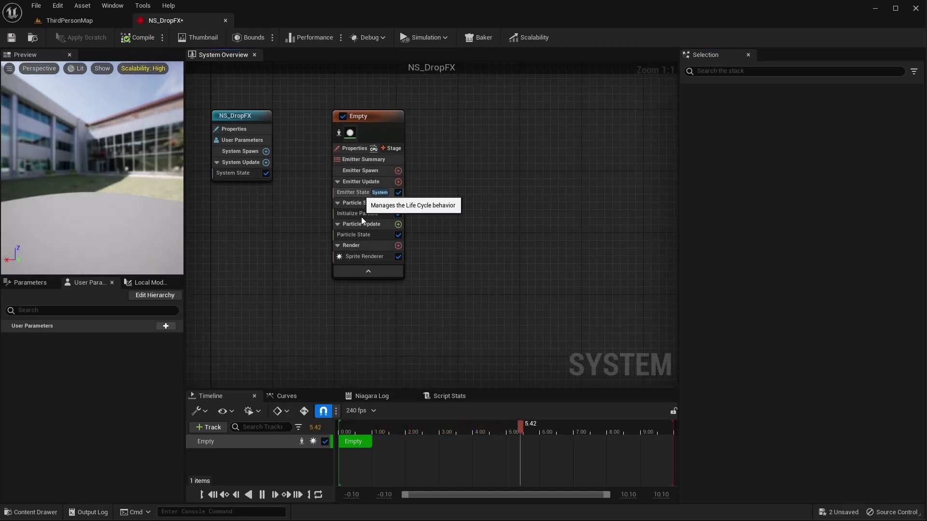
Set Emitter State to Self life cycle, Once loop behavior and a 5-second loop duration.
click(360, 193)
click(783, 150)
click(798, 173)
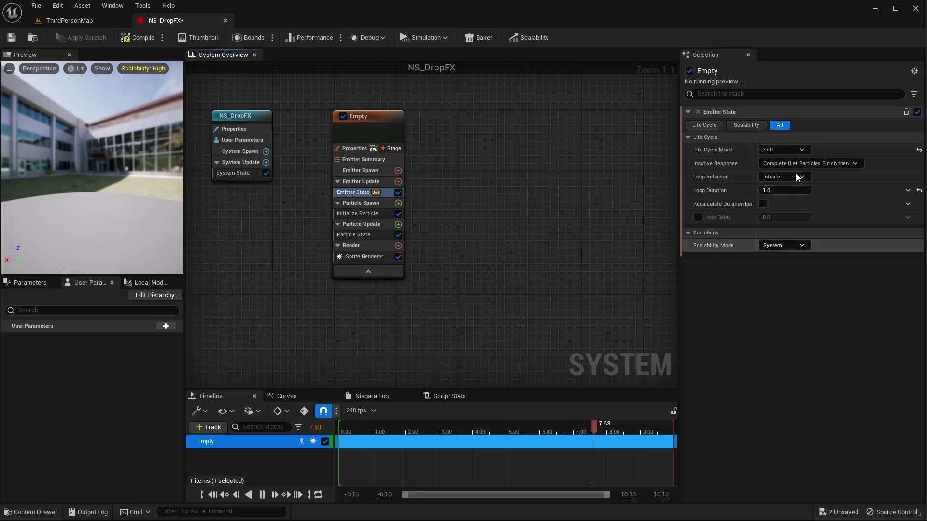
click(783, 177)
click(794, 205)
click(792, 204)
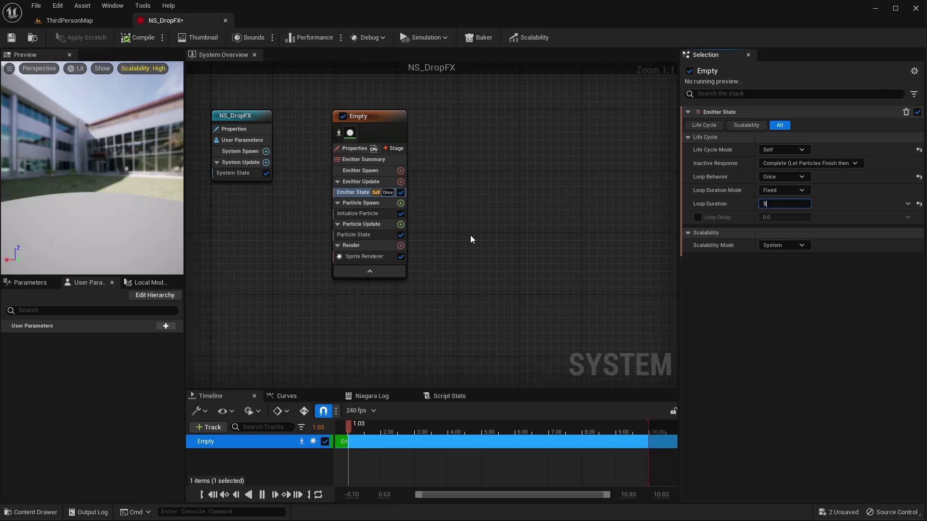
text(5)
key(Return)
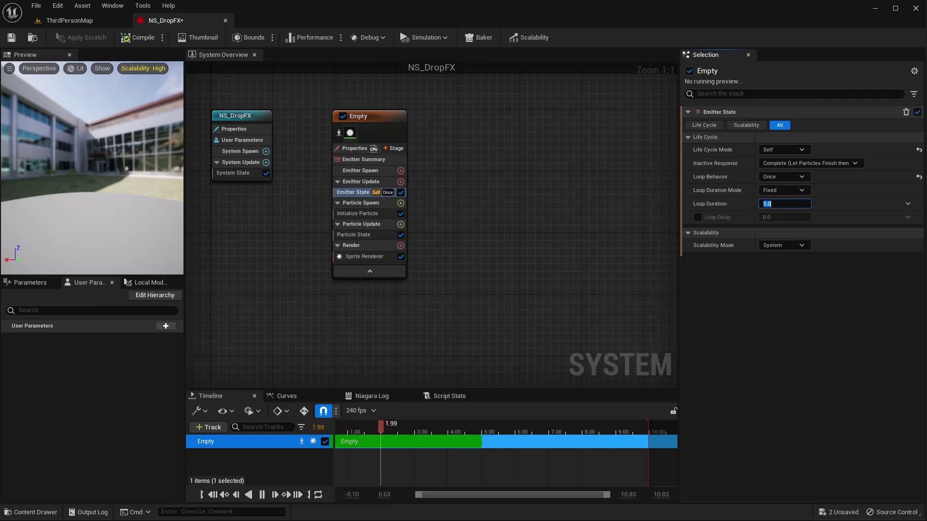
Add a Spawn Burst Instantaneous module to Emitter Update with spawn count 50.
click(400, 182)
text(spawn)
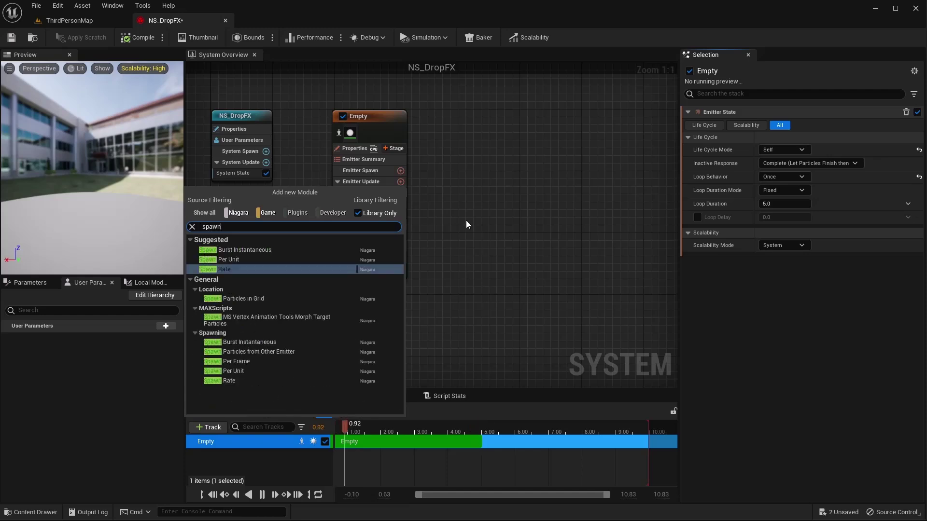
click(242, 250)
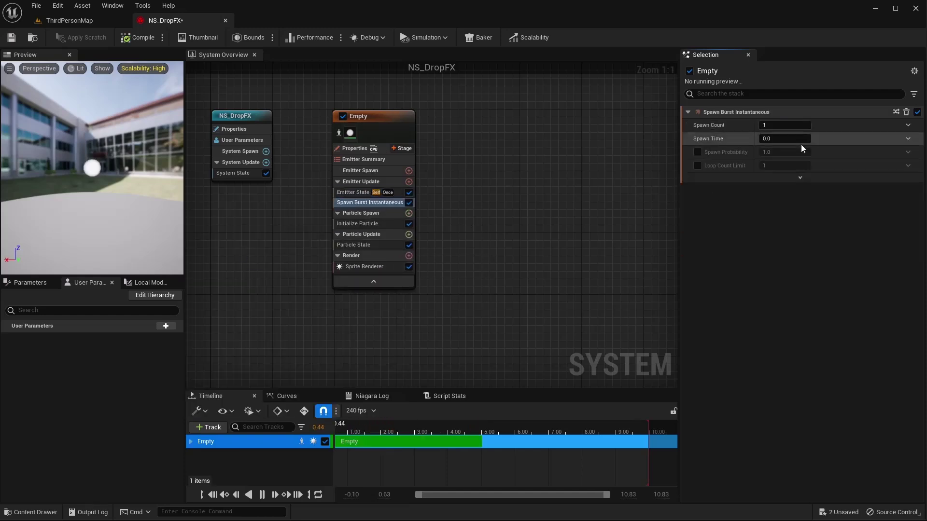
click(793, 125)
text(50)
key(Return)
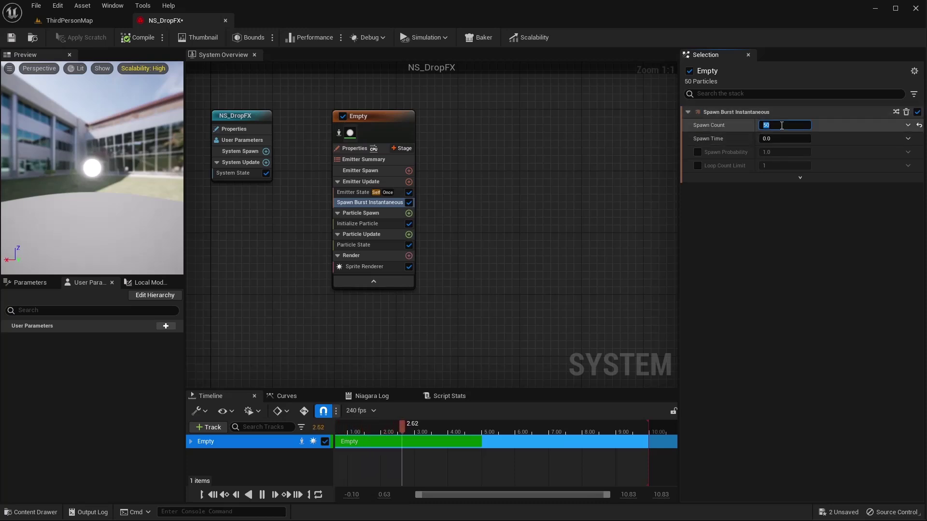
right_drag(436, 188, 417, 180)
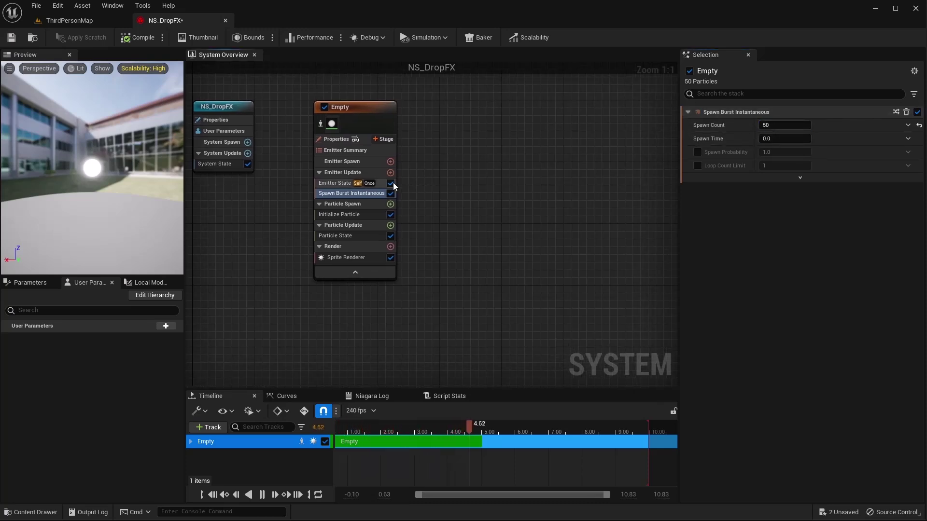
Set Initialize Particle lifetime to Direct Set with a value of 20.
click(349, 215)
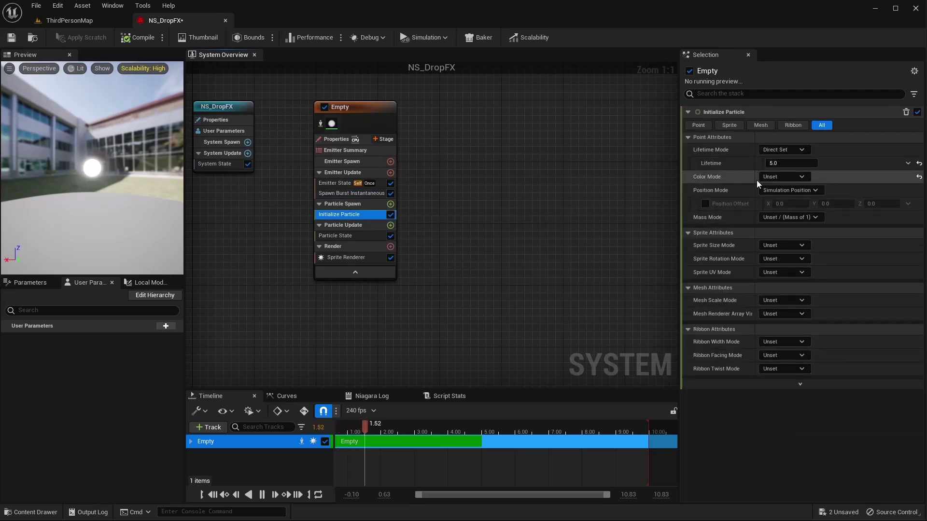
click(786, 150)
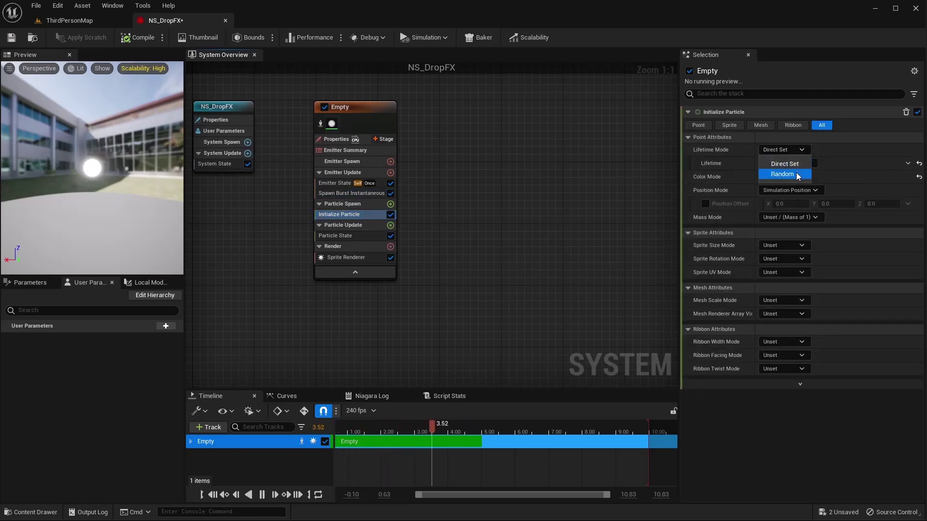
click(784, 164)
click(792, 163)
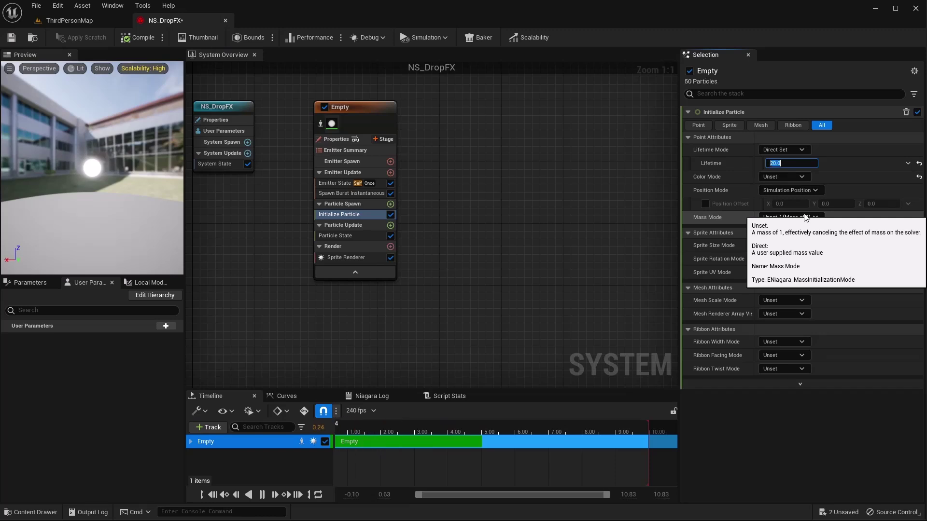
Set the particle colour mode to Direct Set with RGB 0, 130, 500.
click(792, 179)
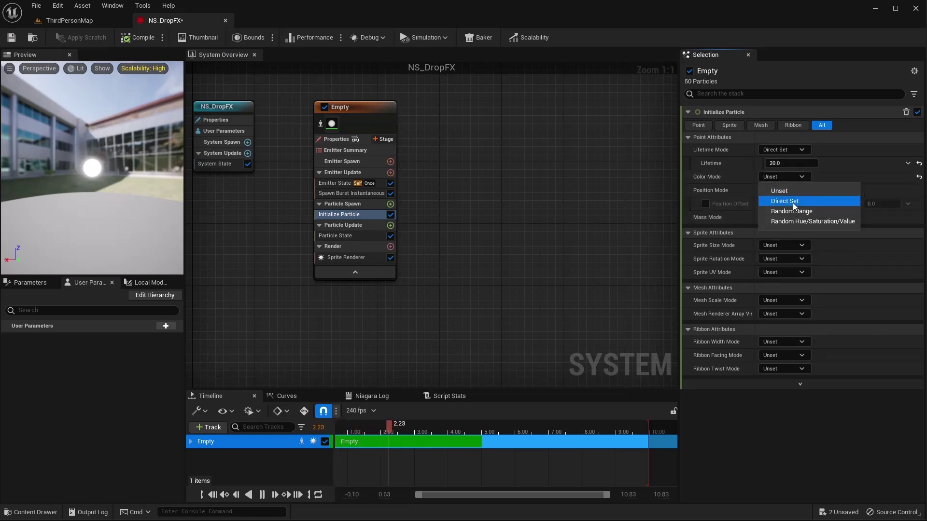
click(792, 202)
click(810, 189)
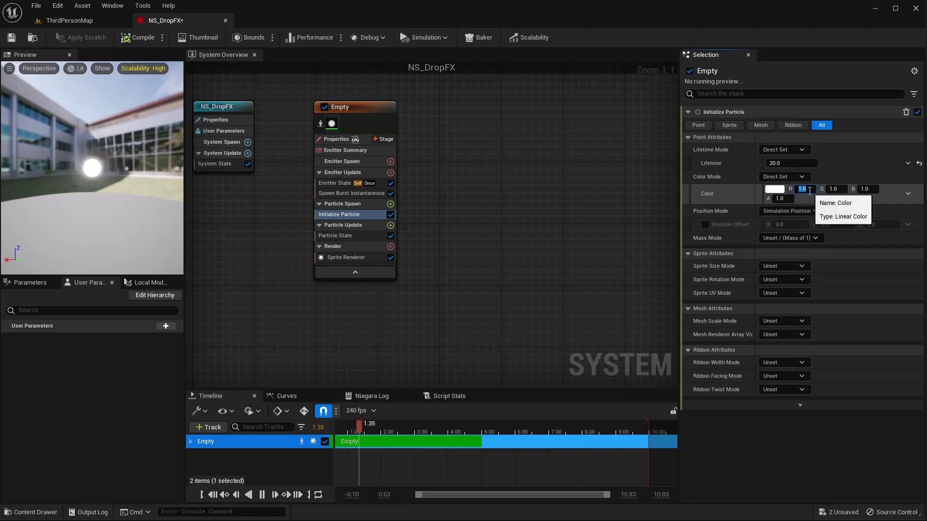
key(Tab)
text(130)
key(Tab)
text(500)
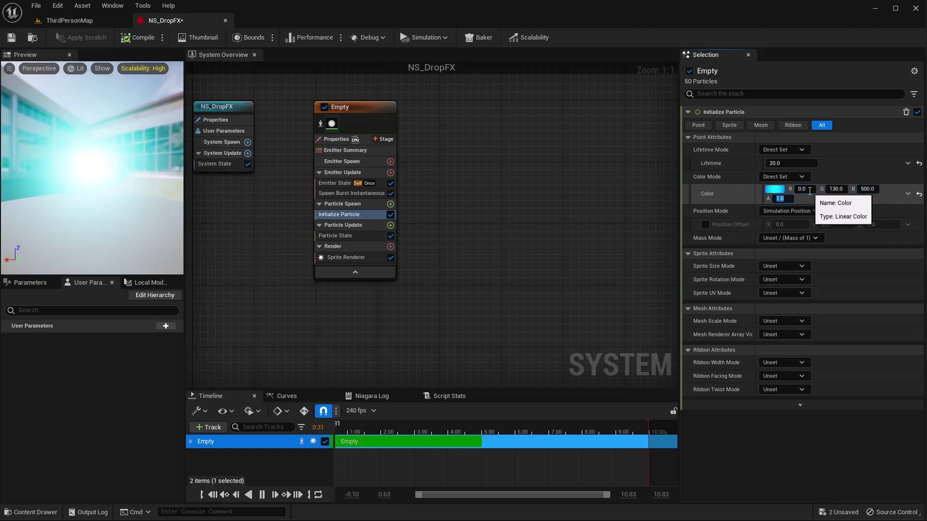
key(Tab)
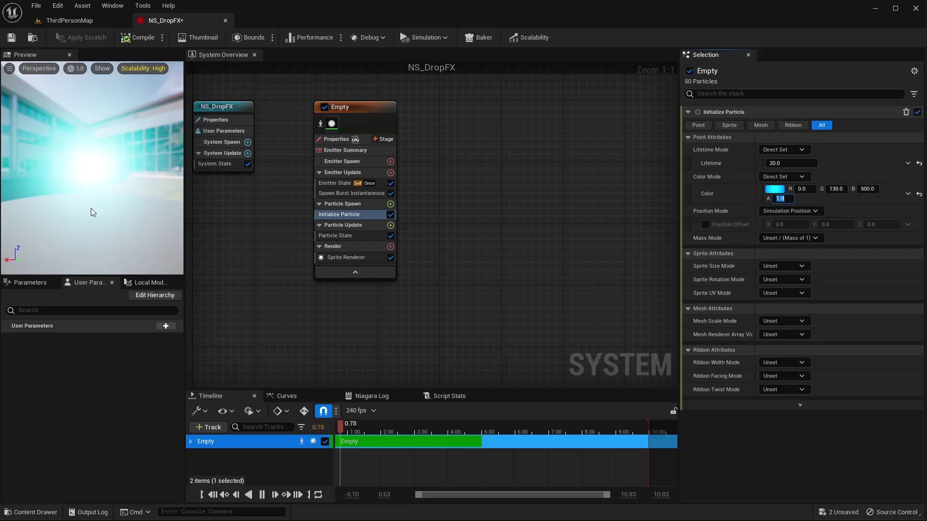
Switch sprite size mode to Uniform with a sprite size of 5.
click(792, 267)
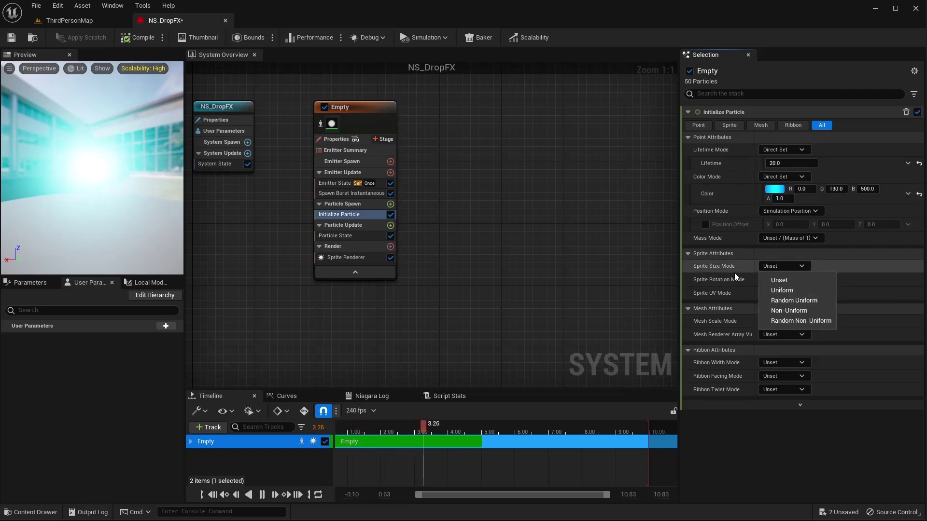
click(800, 290)
click(791, 279)
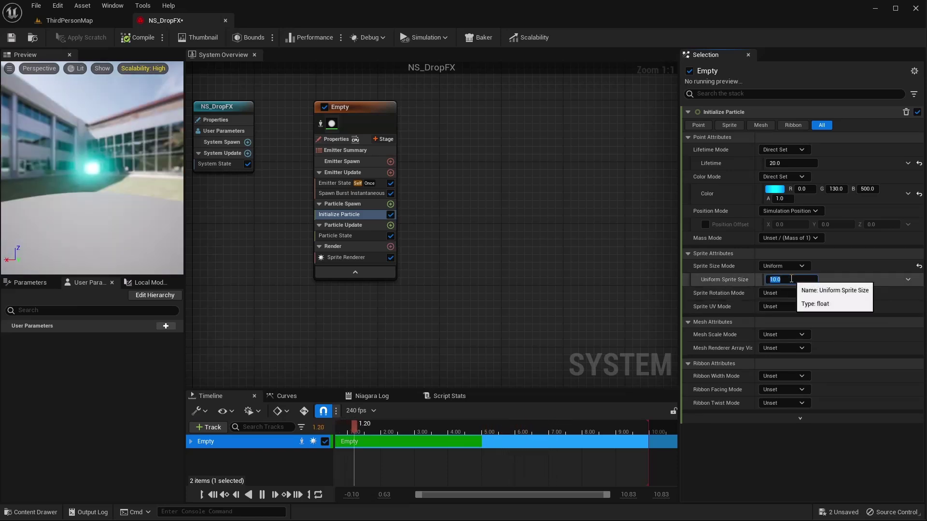
text(5)
key(Return)
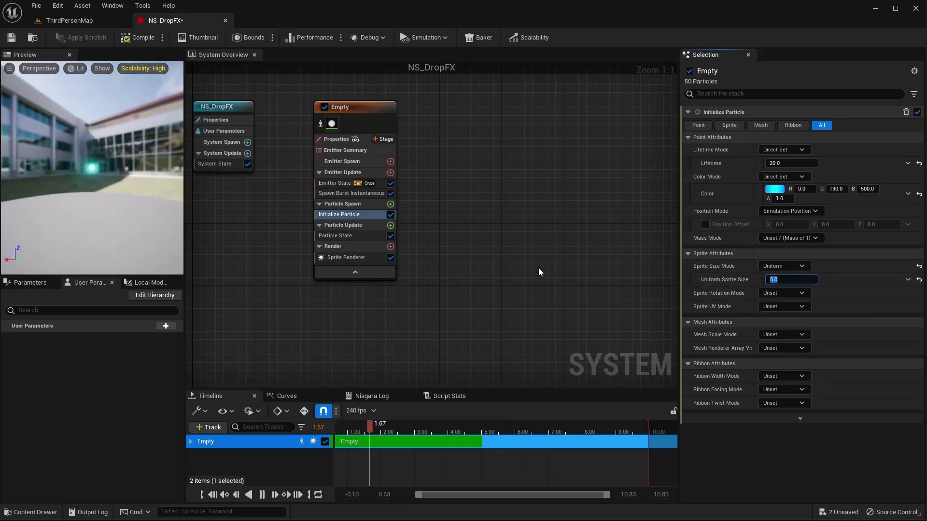
Add an Add Velocity module to Particle Spawn, fix its solver dependency, and use Random Range Vector.
click(390, 204)
text(vel)
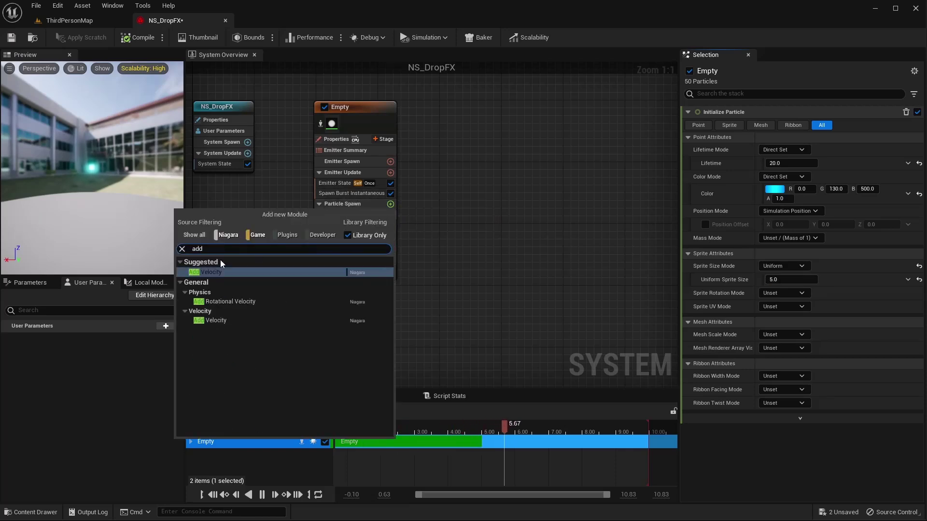
click(206, 273)
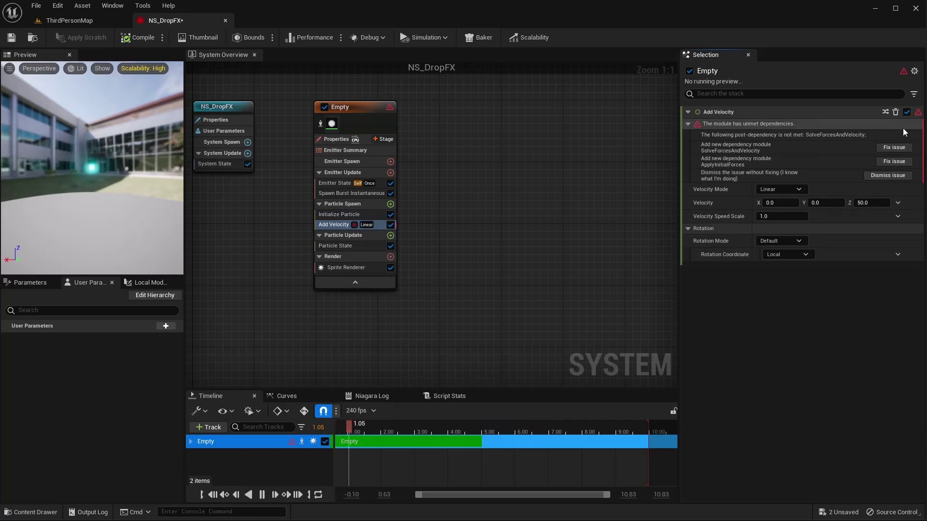
click(896, 147)
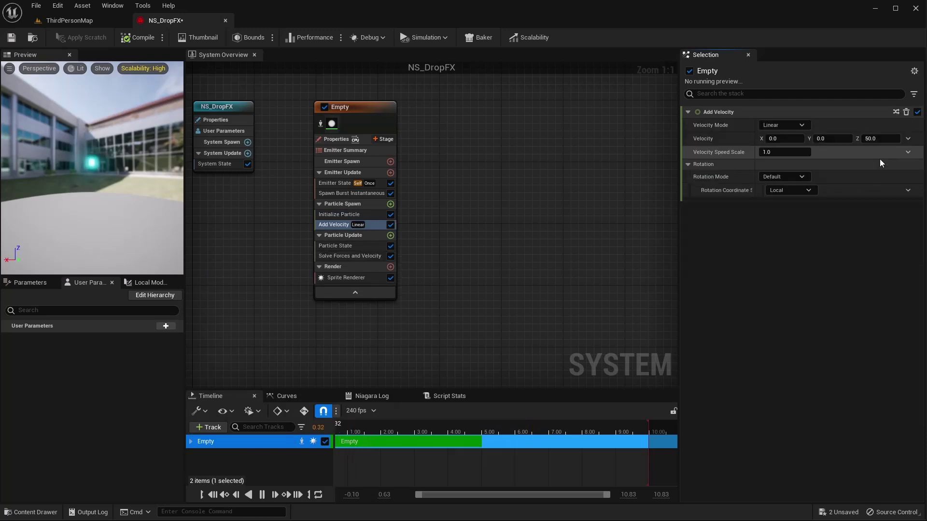
click(908, 139)
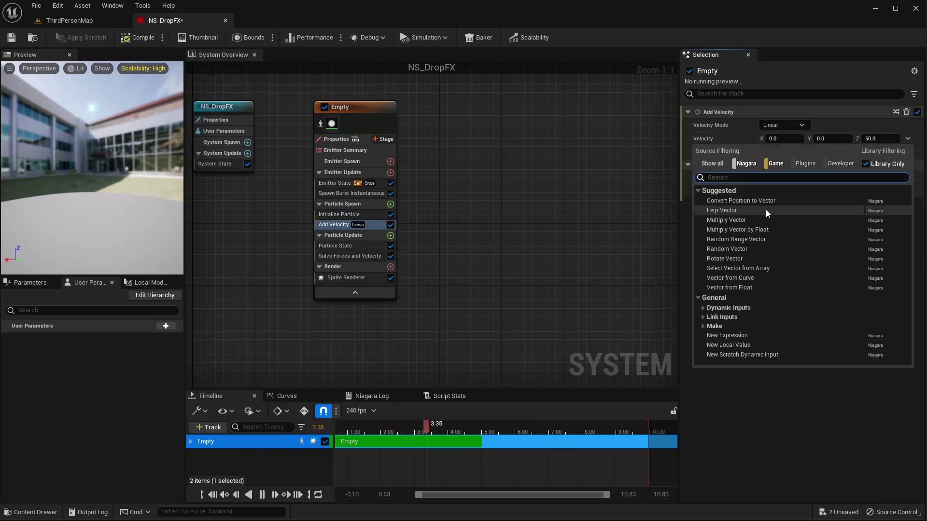
click(747, 243)
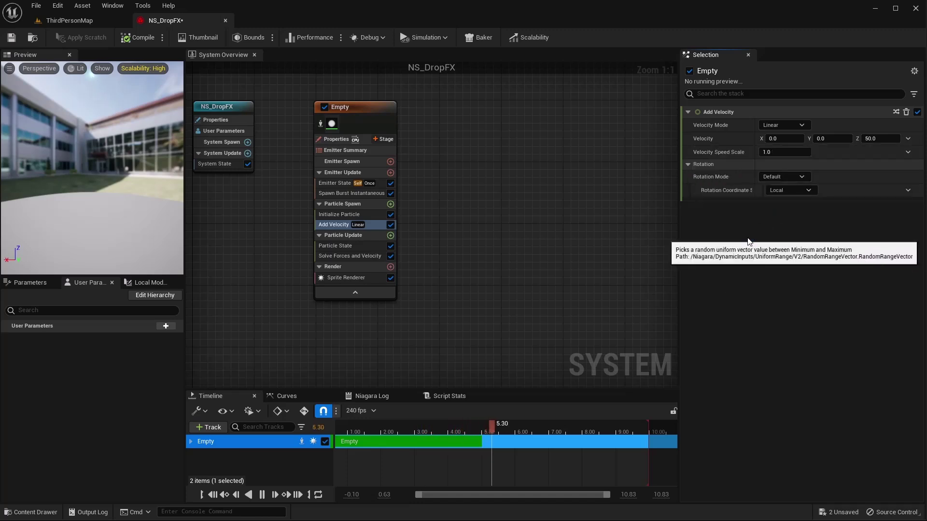
Set the velocity range minimum to (-100, -100, 300) and maximum to (100, 100, 550).
click(792, 152)
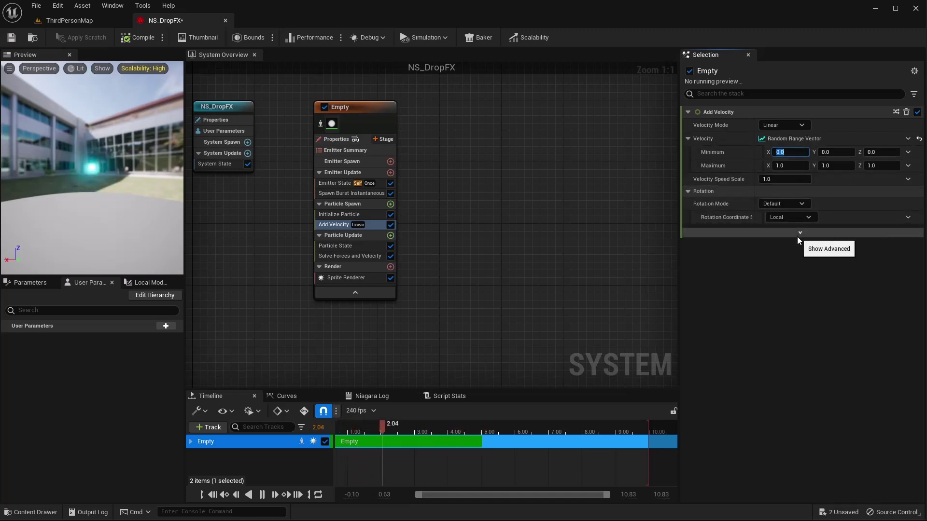
text(-100)
key(Tab)
text(-100)
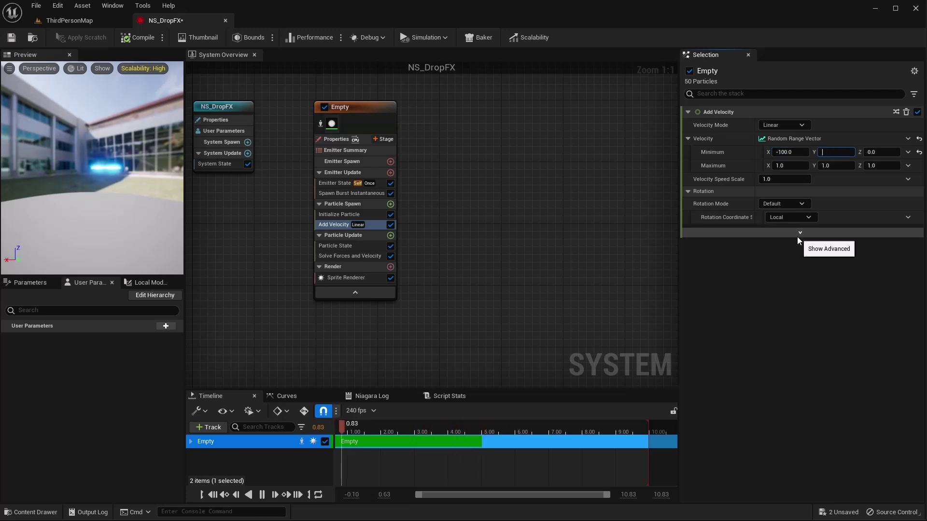
key(Tab)
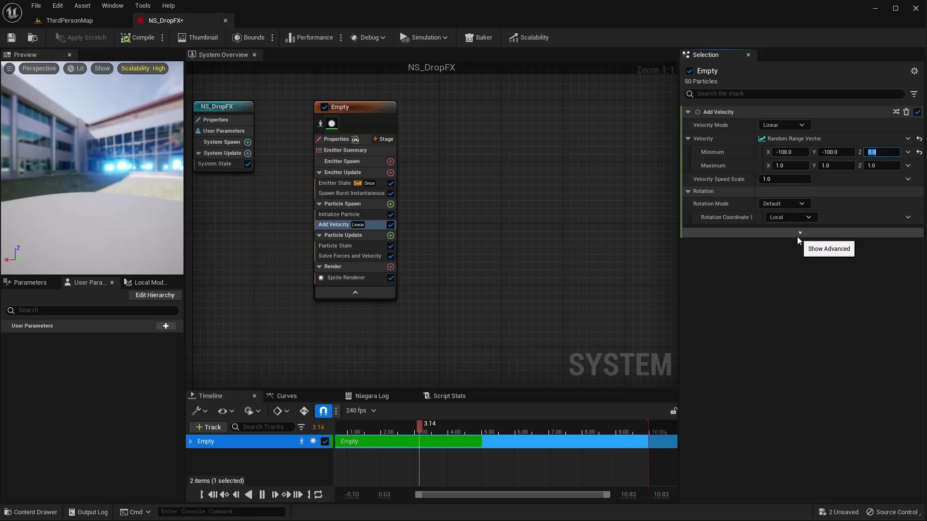
text(300)
key(Tab)
text(100)
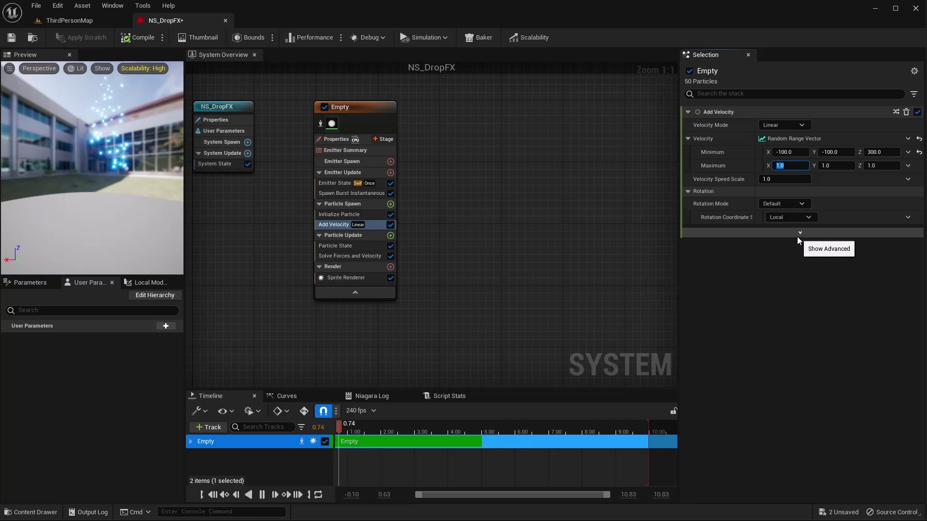
key(Tab)
text(100)
key(Tab)
text(550)
key(Return)
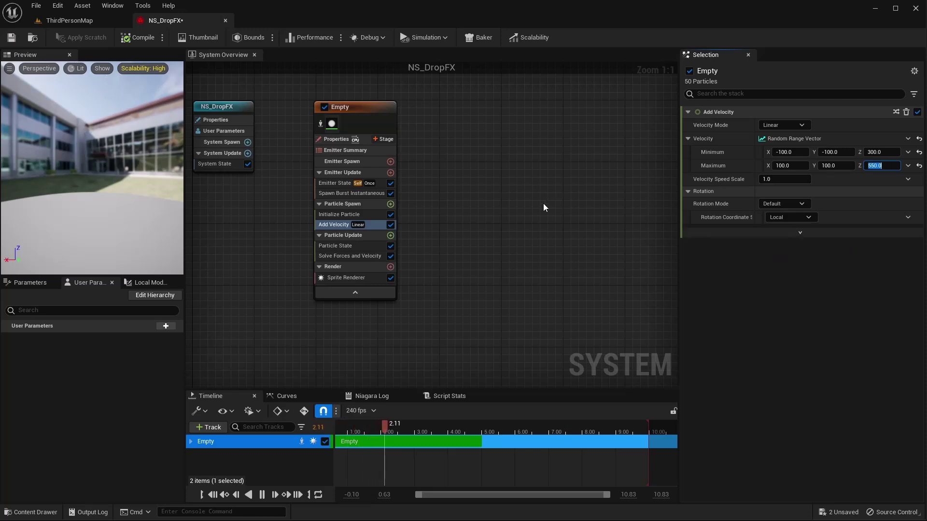
Add Scale Sprite Size to Particle Update using the Drop Off curve.
click(390, 236)
text(scale spri)
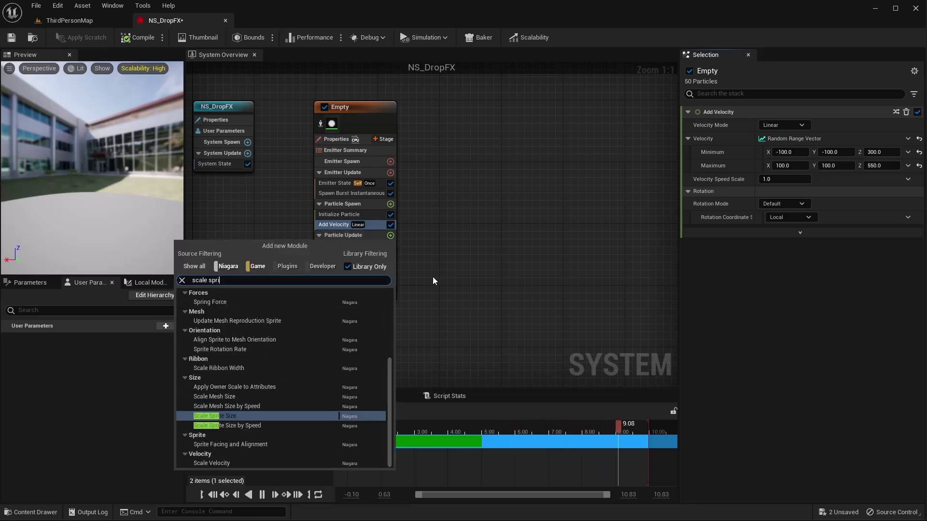
key(Escape)
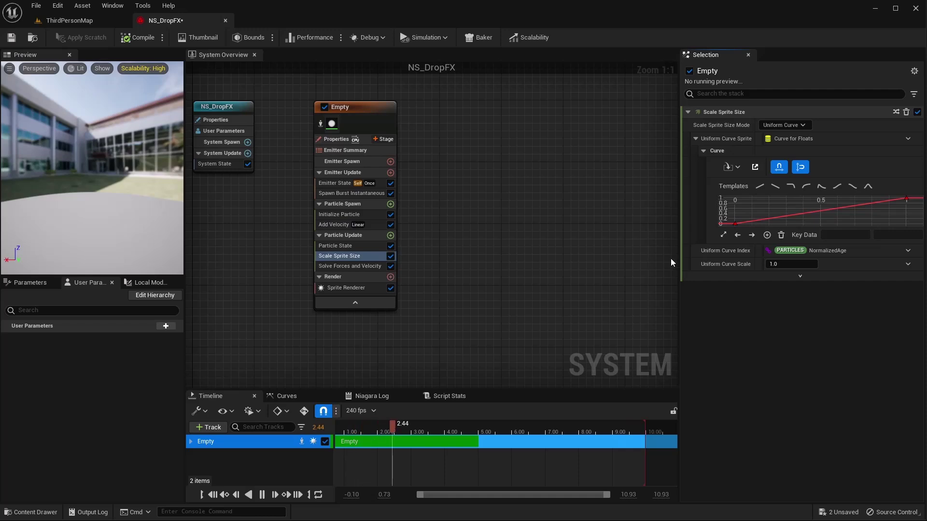
click(790, 187)
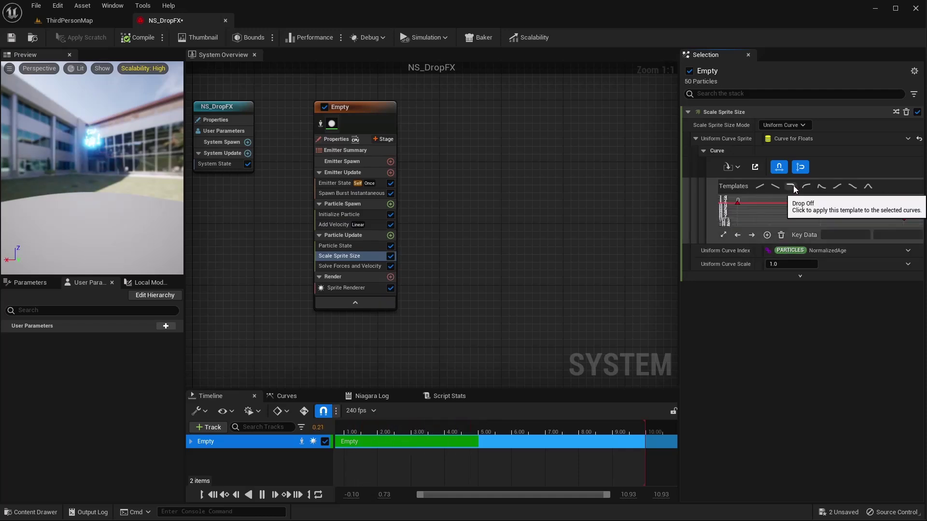
Add Drag and a Gravity Force module with Z set to -500.
click(390, 235)
text(drag)
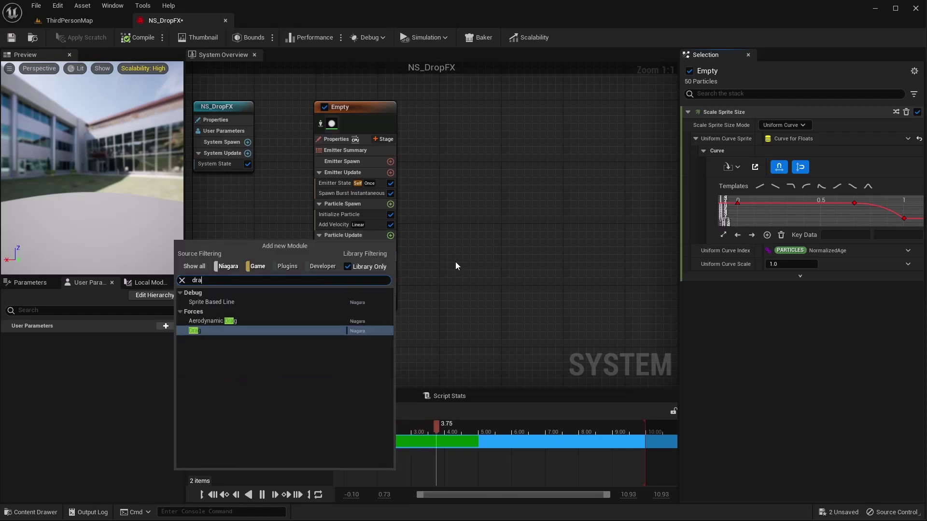
key(Return)
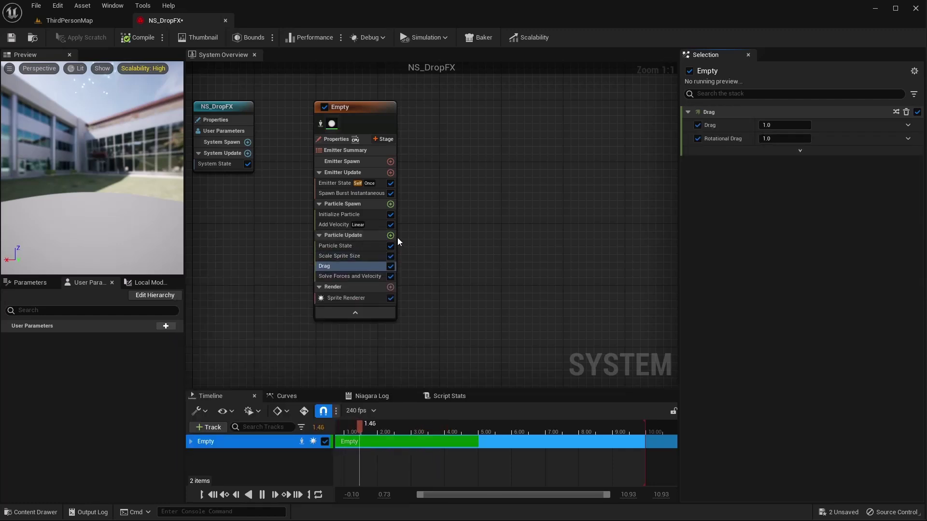
click(391, 236)
text(ga)
key(Return)
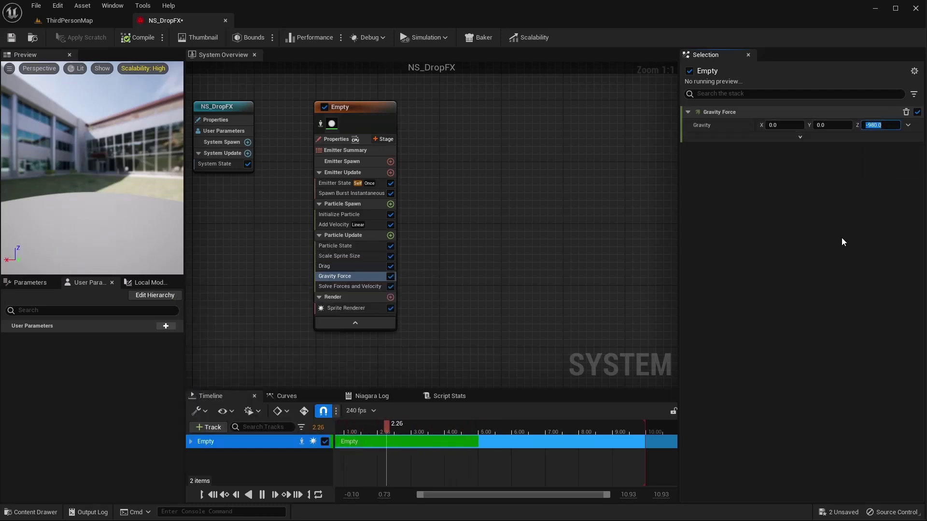
text(-500)
key(Return)
click(128, 42)
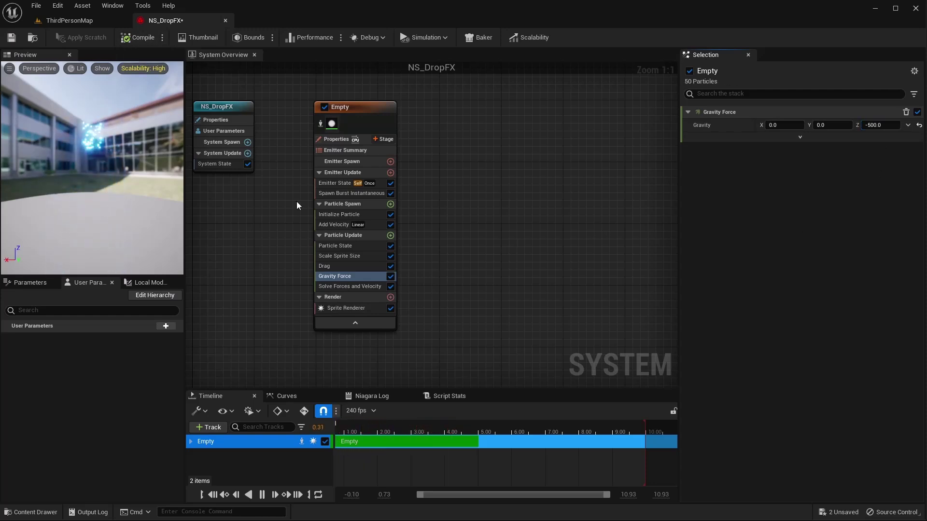
Add Curl Noise Force with a noise strength of 200.
click(390, 238)
text(curl)
key(Return)
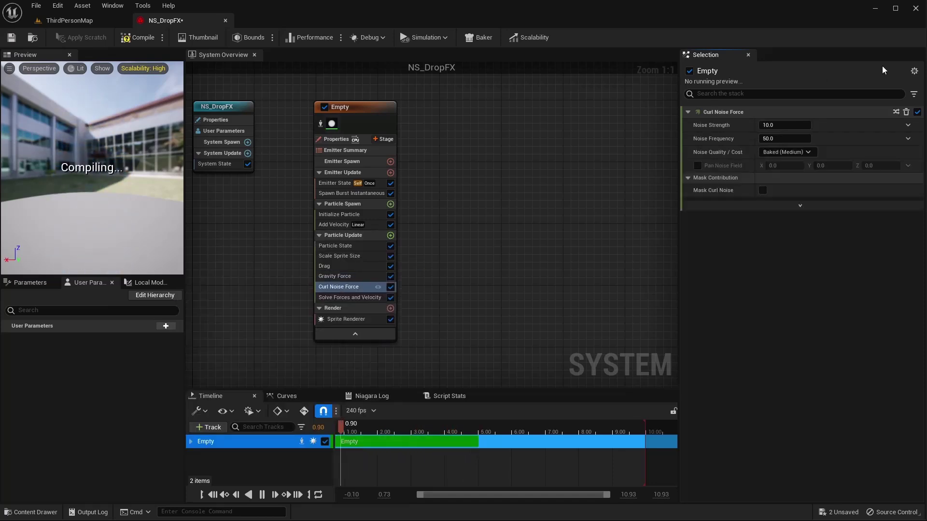
click(784, 125)
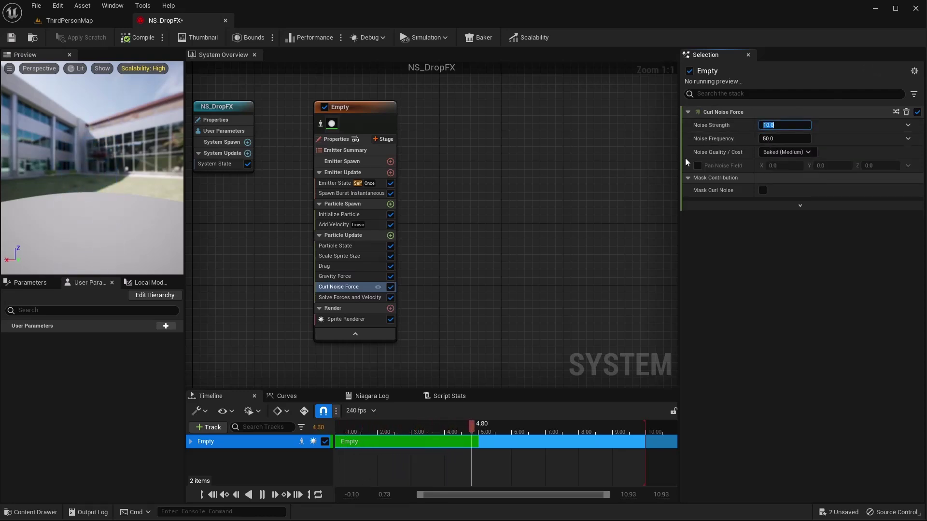
text(200)
key(Return)
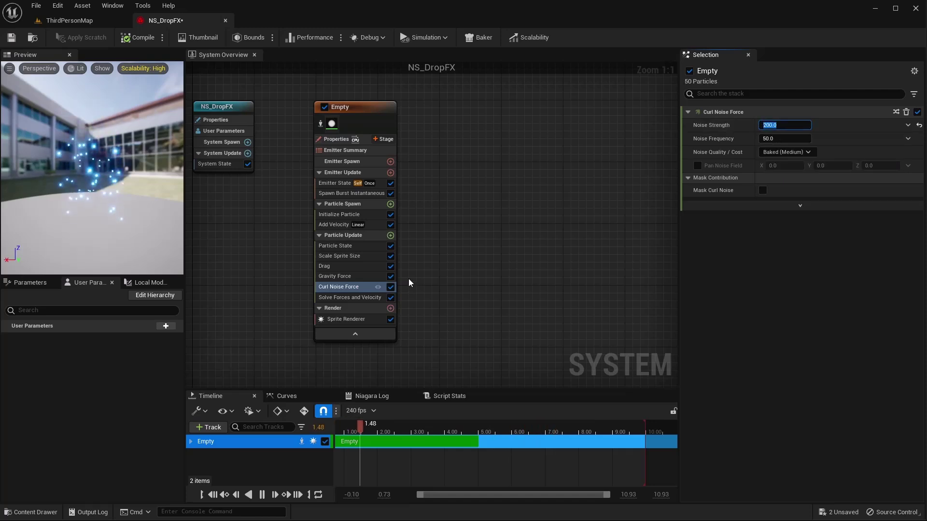
Add a Collision module to Particle Update.
click(391, 235)
text(colli)
key(Return)
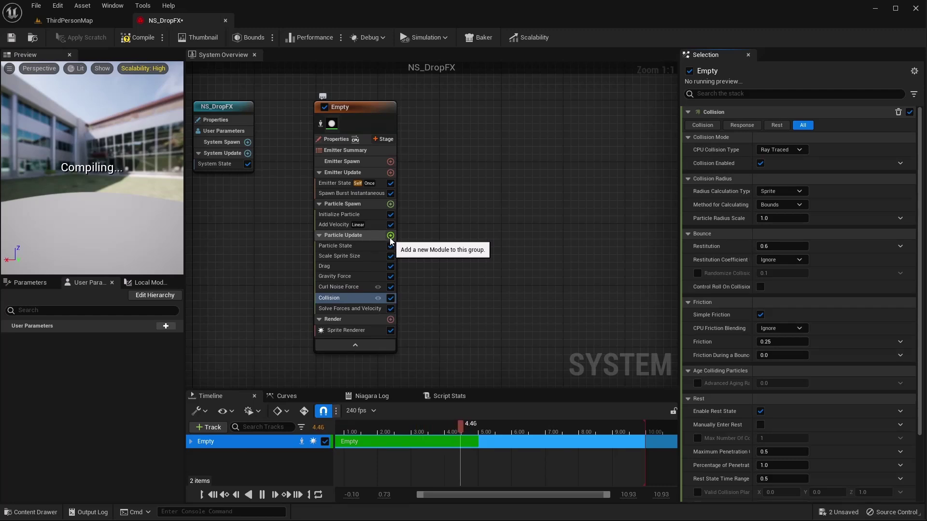
Add Scale Color to Particle Update and drive Scale Alpha with Float from Curve.
click(391, 236)
text(scale s)
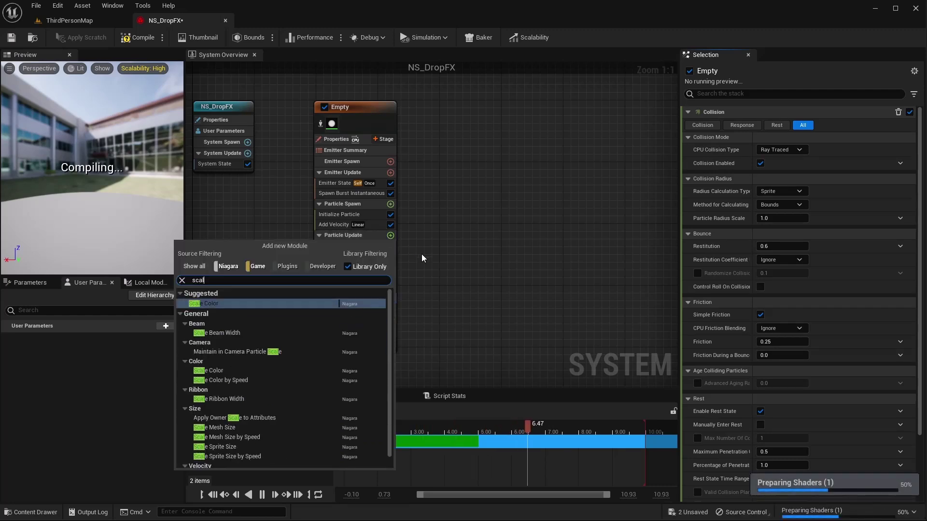
key(Return)
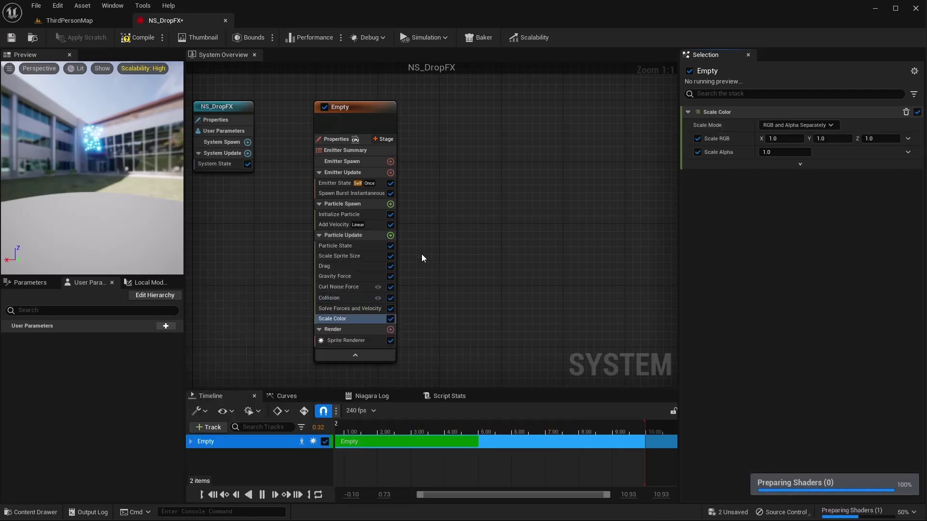
click(908, 152)
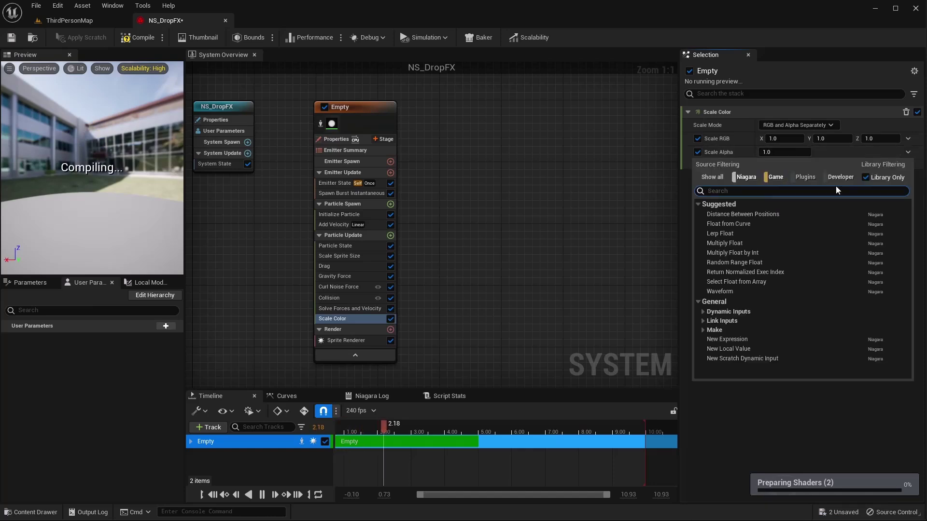
click(738, 224)
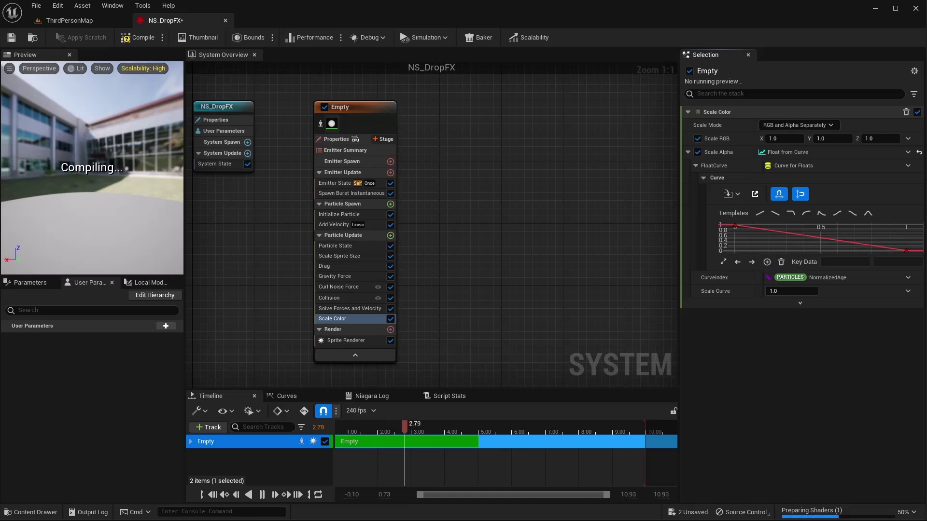
Add Point Attraction Force with strength 200, radius 200 and falloff 0.7.
click(390, 236)
text(point attraction)
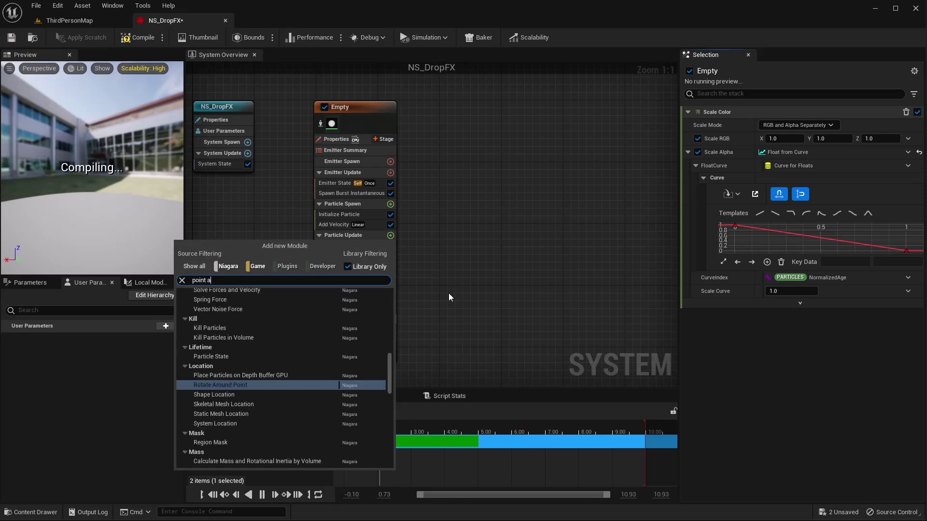
key(Return)
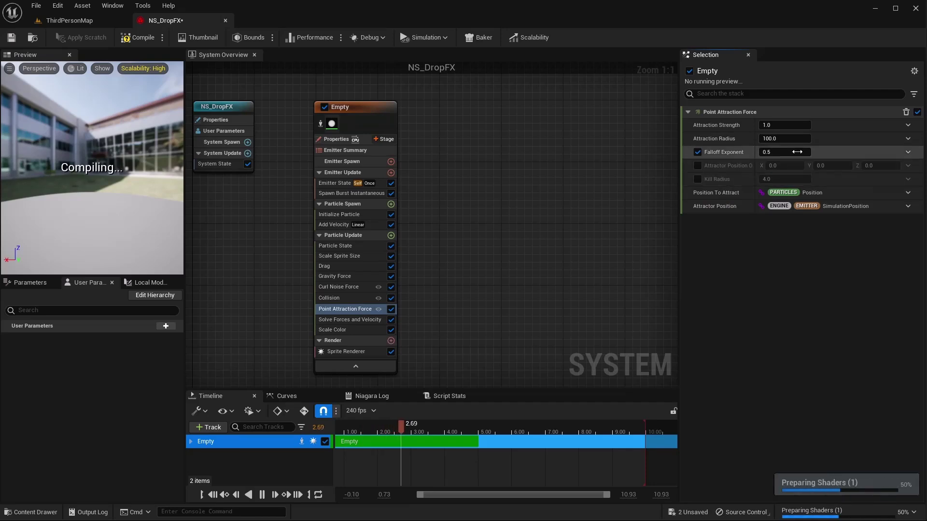
click(784, 125)
text(200)
key(Tab)
text(200)
key(Tab)
text(0.7)
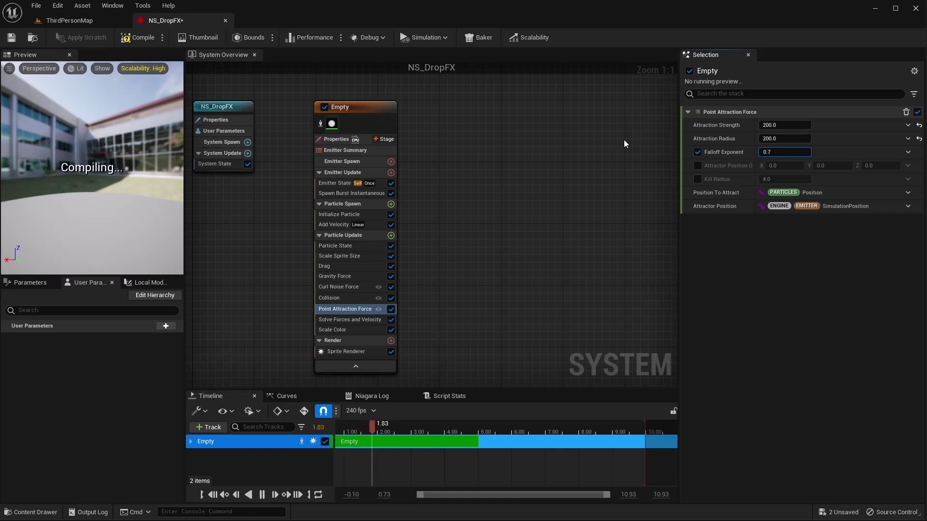
key(Return)
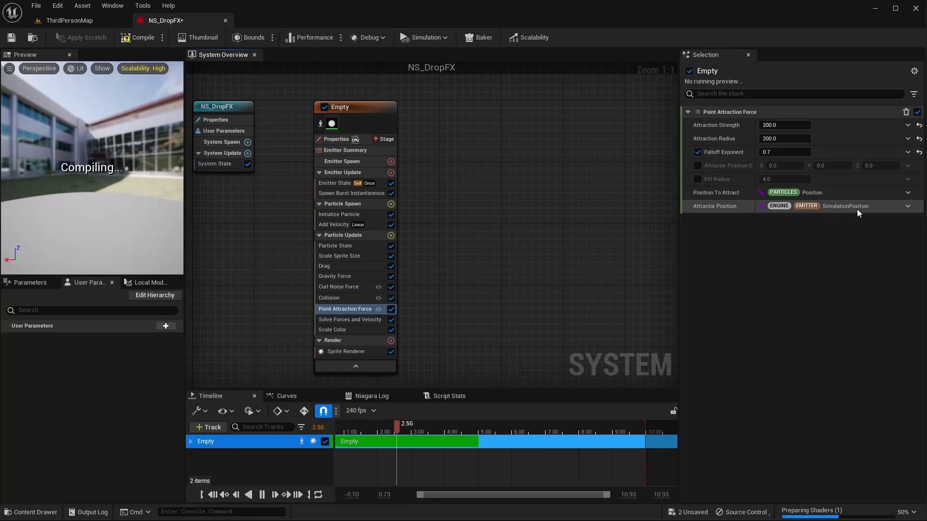
Bind Attractor Position to a new User parameter renamed ActorLocation.
click(908, 207)
text(new)
key(BackSpace)
key(BackSpace)
key(BackSpace)
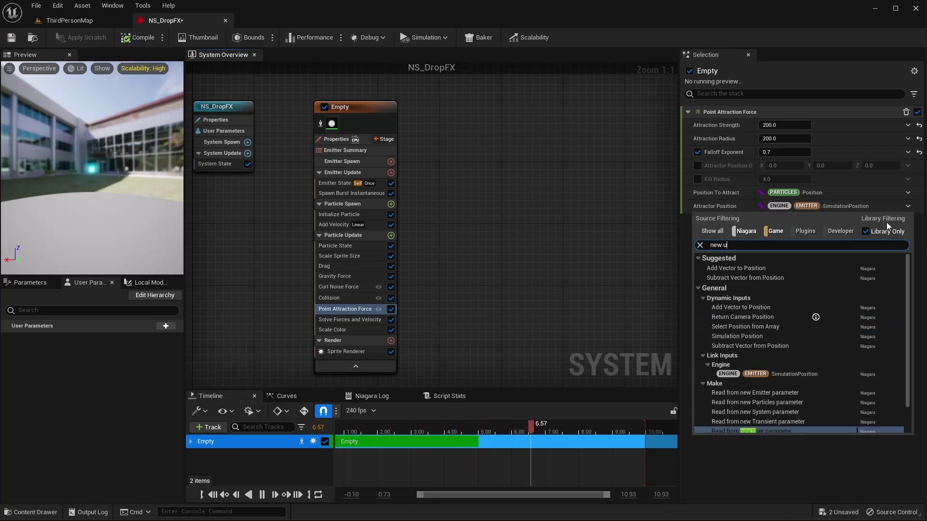
text(user)
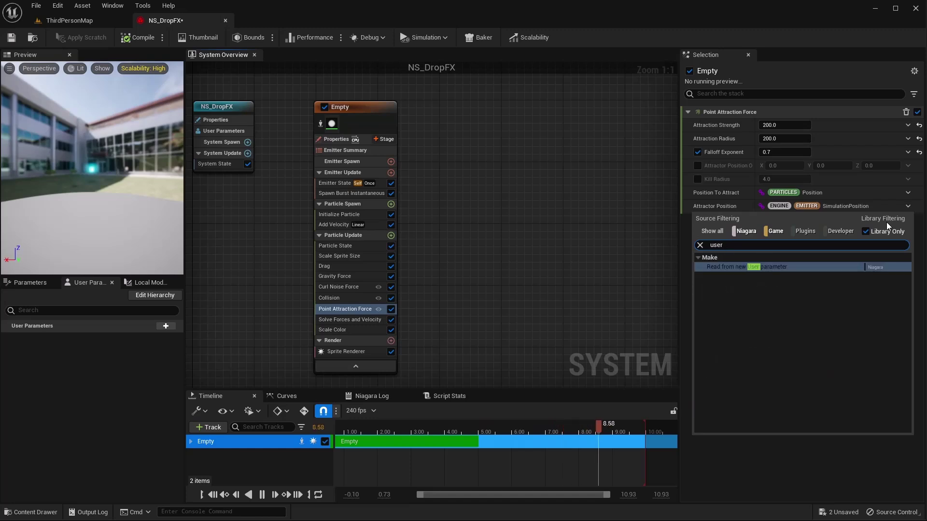
key(Return)
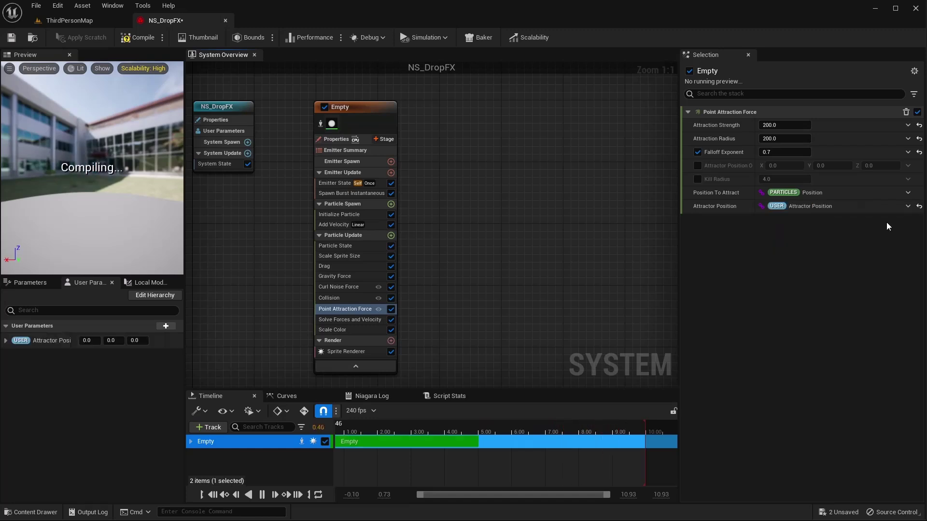
right_click(48, 338)
click(84, 406)
text(ActorLocation)
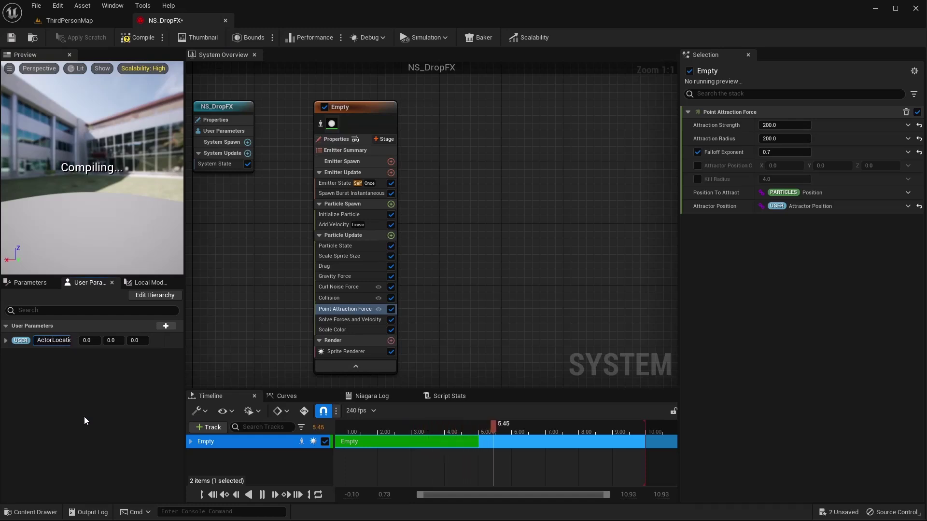
key(Return)
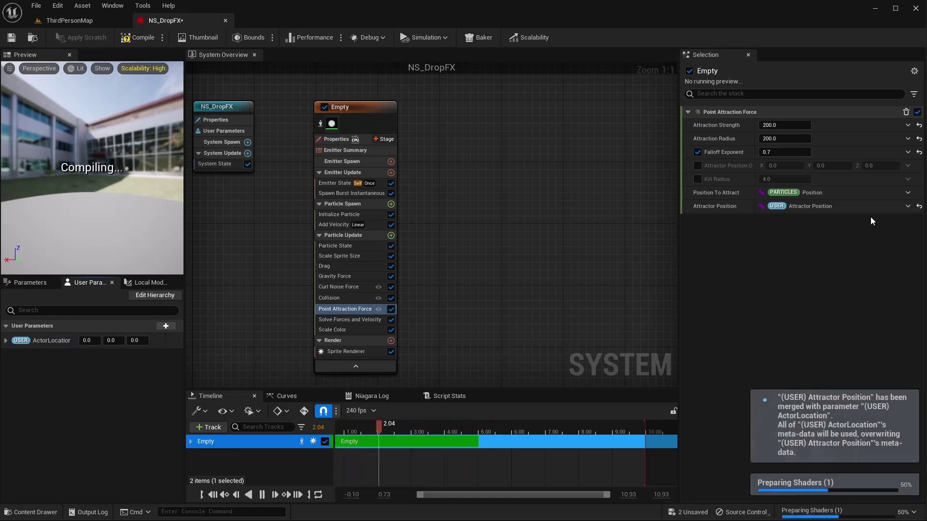
Add Kill Particles in Volume to Particle Update with a sphere radius of 60.
click(391, 236)
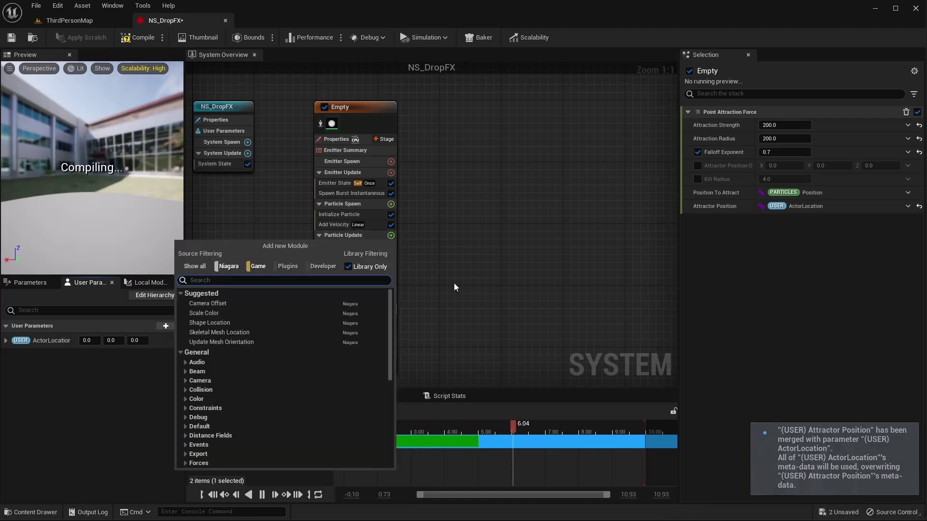
text(kill)
key(Down)
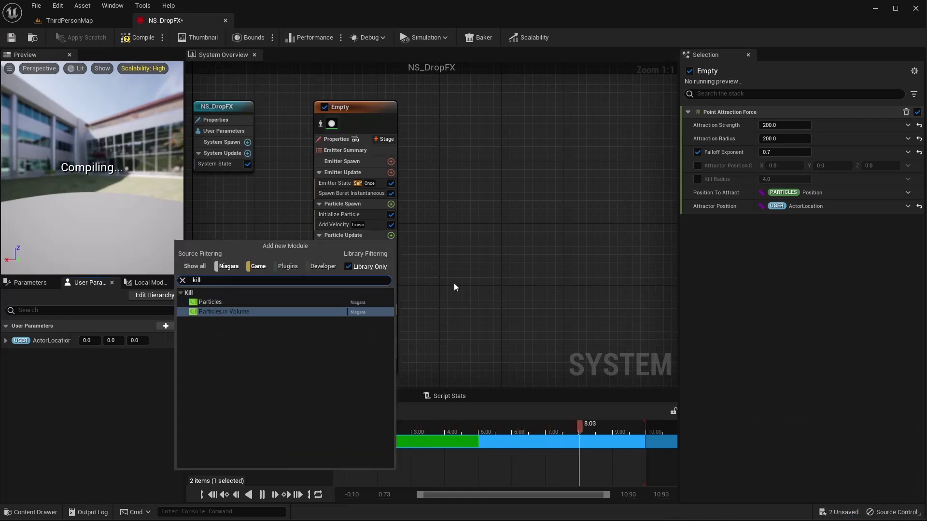
key(Return)
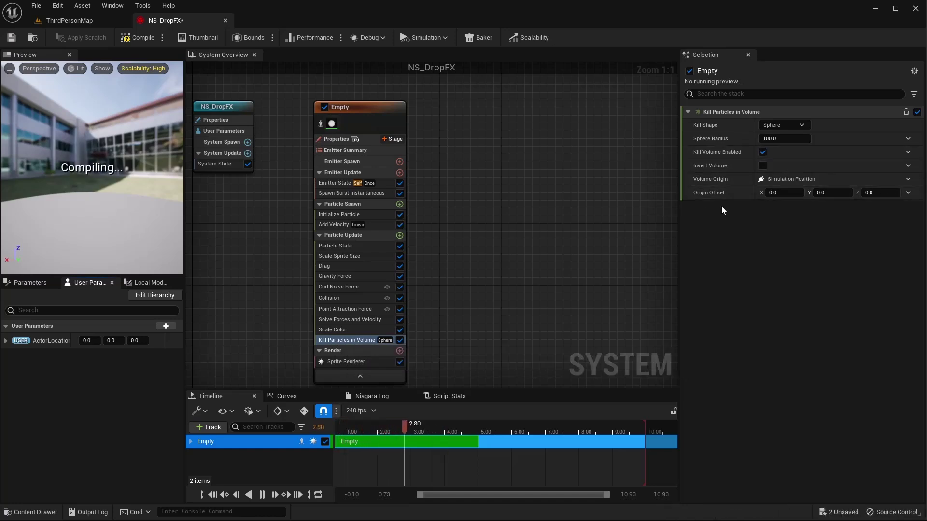
click(784, 139)
text(60)
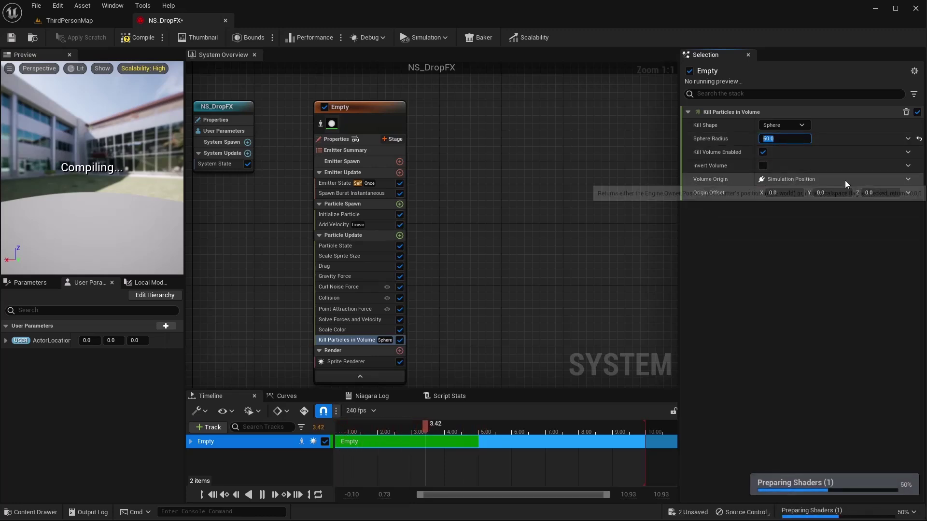
Set Volume Origin to Convert Position to Vector fed by the ActorLocation parameter.
click(894, 182)
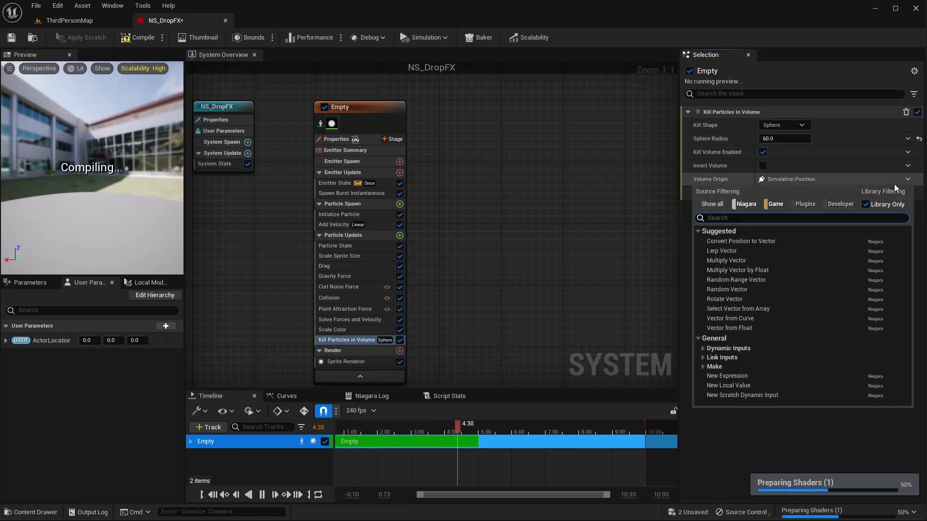
click(751, 241)
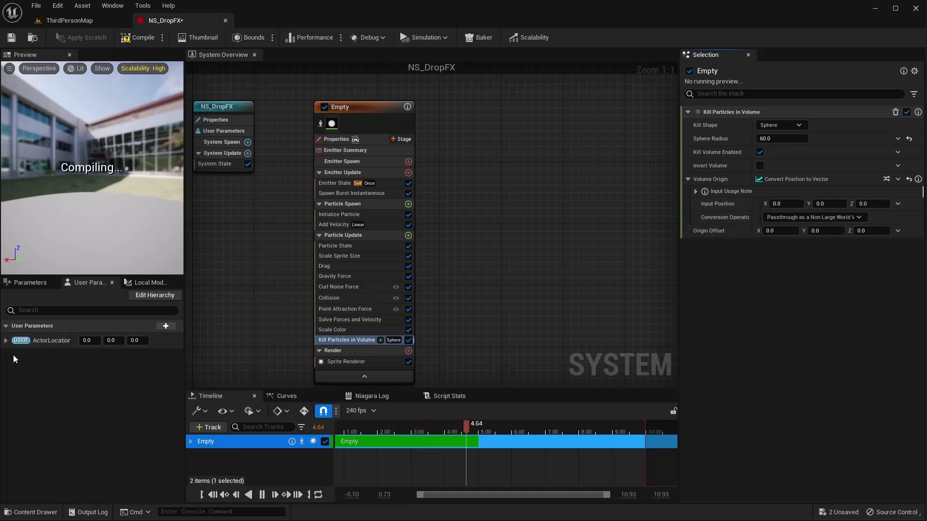
drag(34, 341, 792, 203)
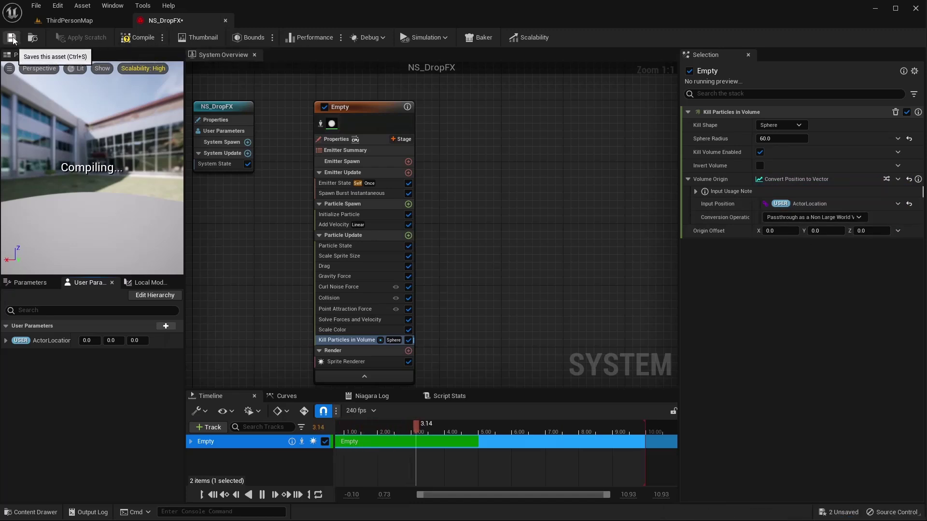
right_drag(516, 226, 474, 221)
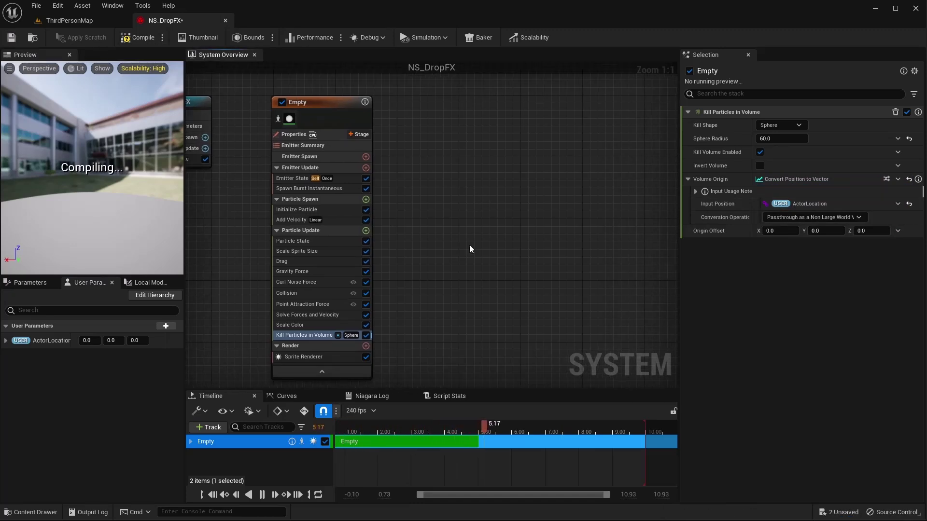
Rename the first Empty emitter to Orb.
right_click(298, 102)
click(341, 145)
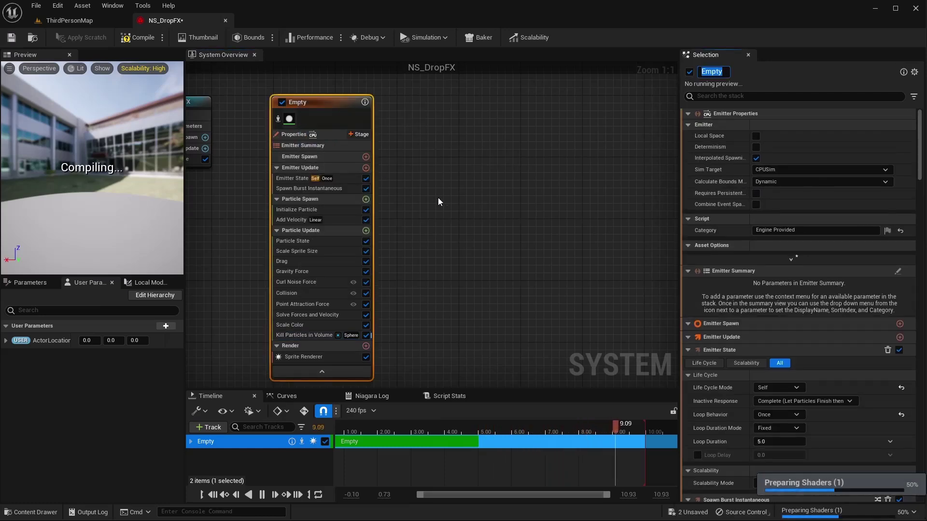
text(Orb)
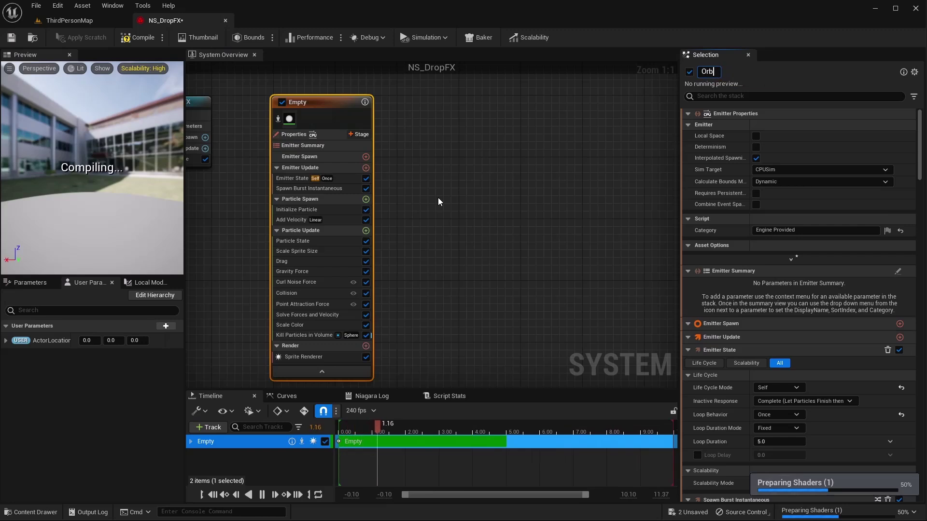
key(Return)
Add a second Empty emitter to the system and name it Tail.
right_click(413, 117)
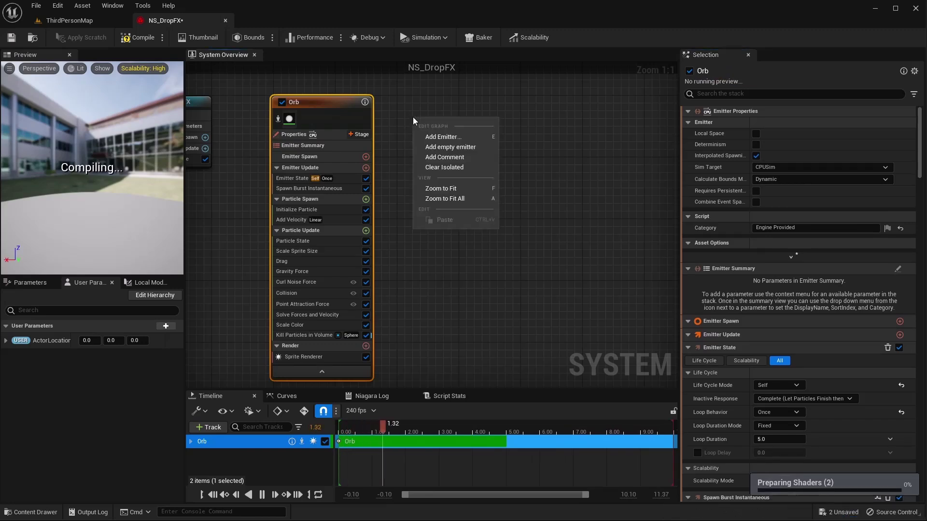
click(436, 131)
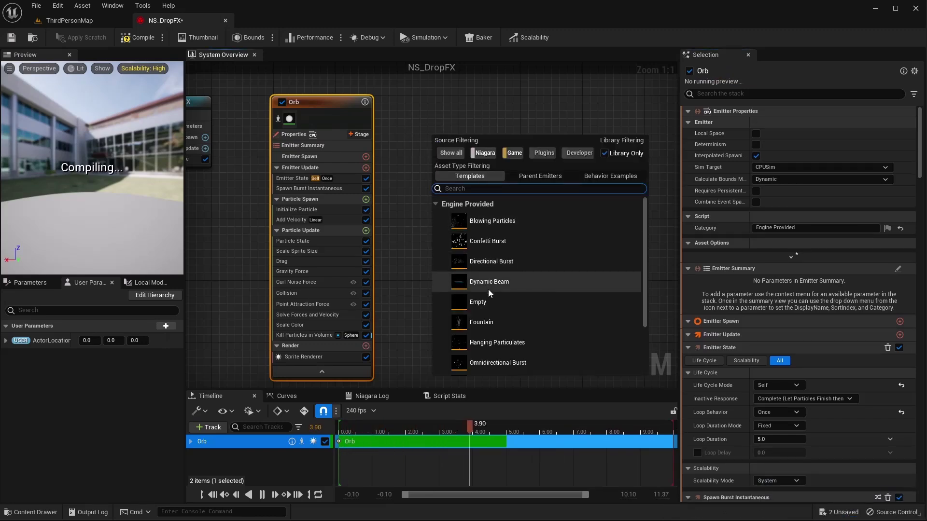
double_click(485, 298)
right_click(423, 147)
click(449, 190)
text(Tail)
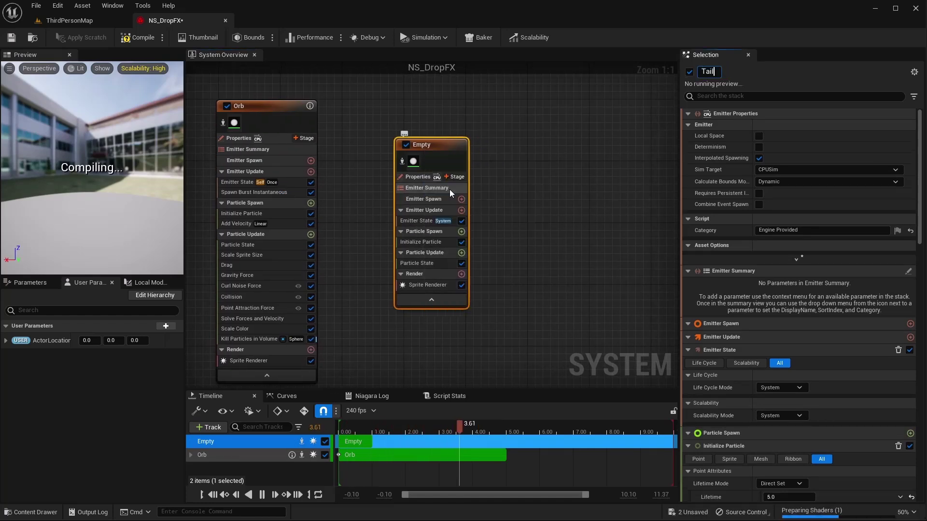
key(Return)
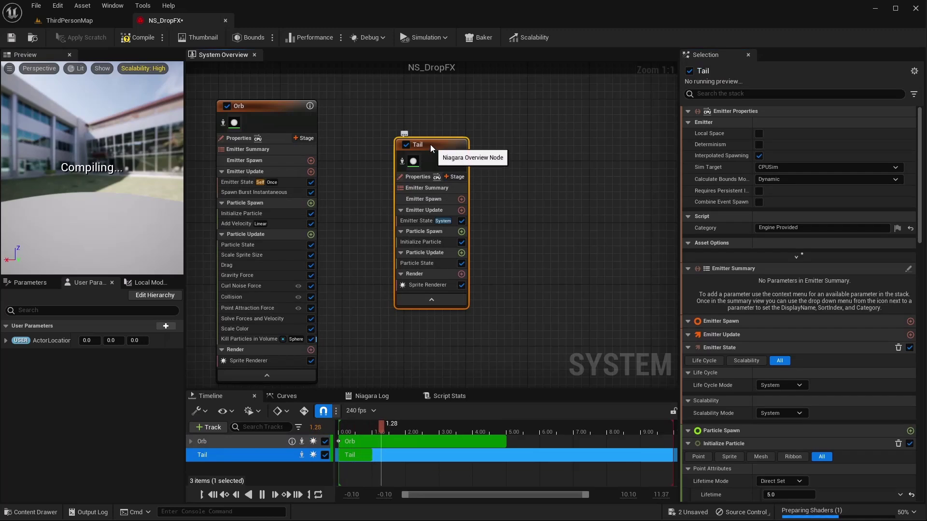
Place Tail beside Orb and set its Life Cycle Mode to Self.
drag(432, 146, 378, 113)
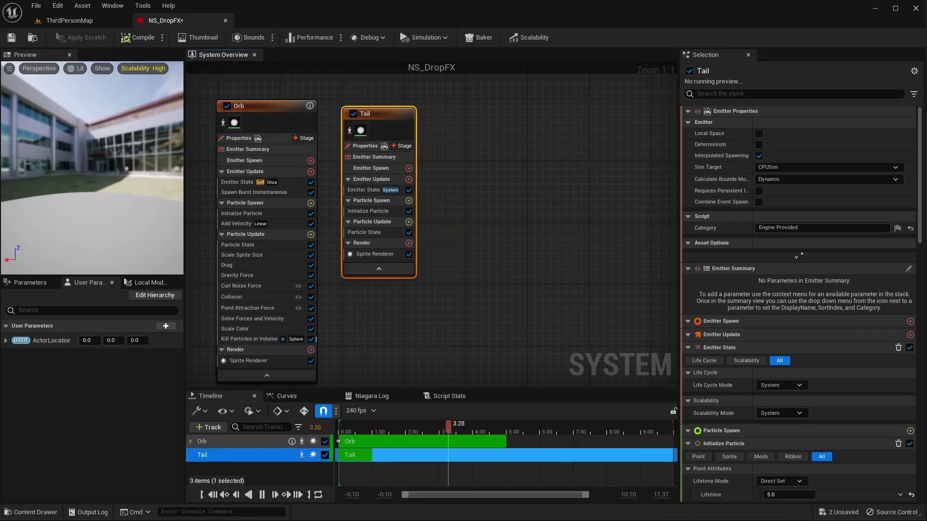
click(396, 191)
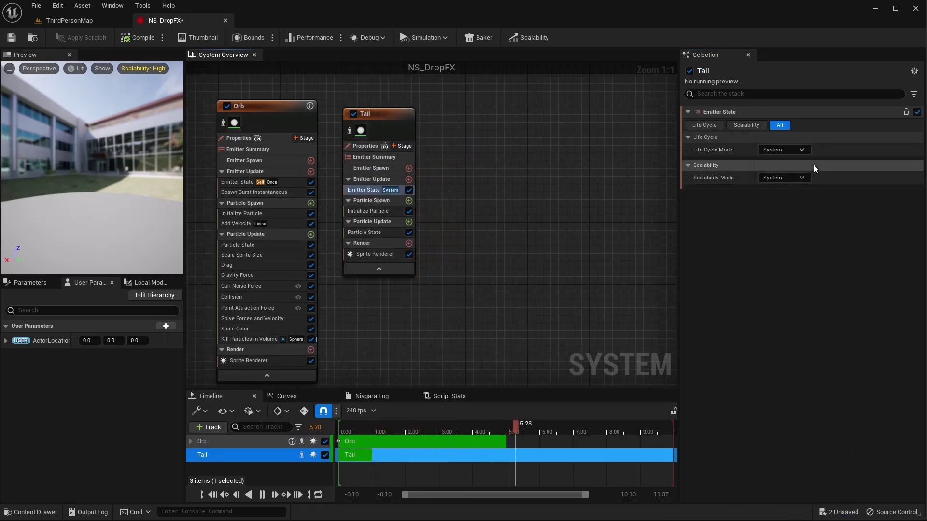
click(799, 154)
click(801, 174)
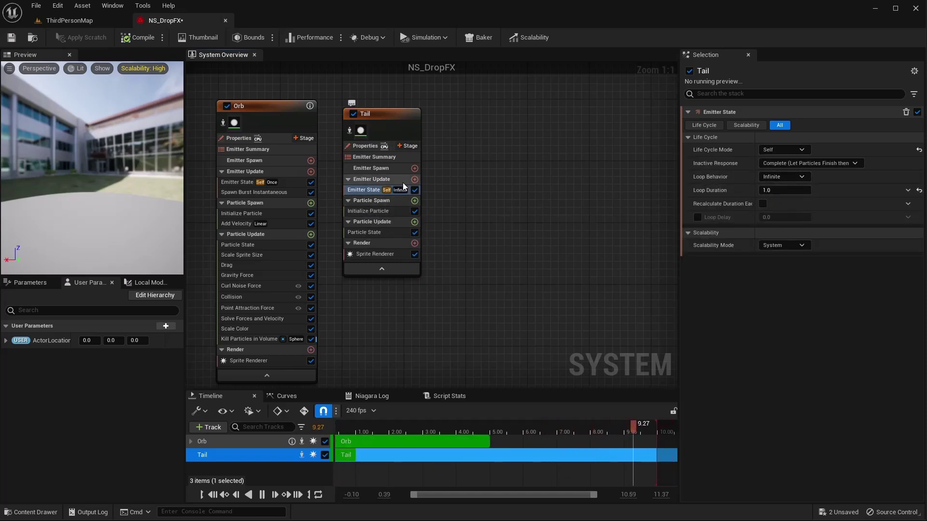
Add Spawn Particles from Other Emitter to Tail's Emitter Update and fix its missing-module issues.
click(415, 178)
text(spawn)
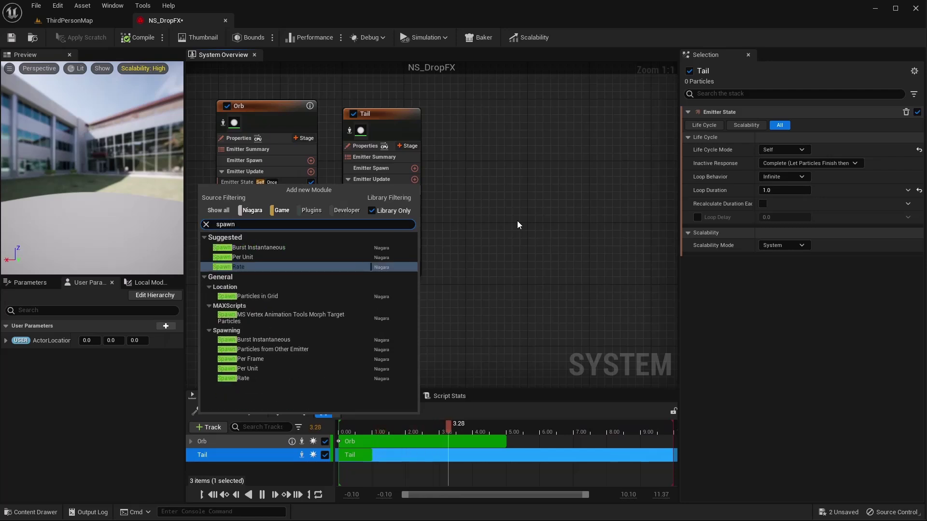
click(297, 349)
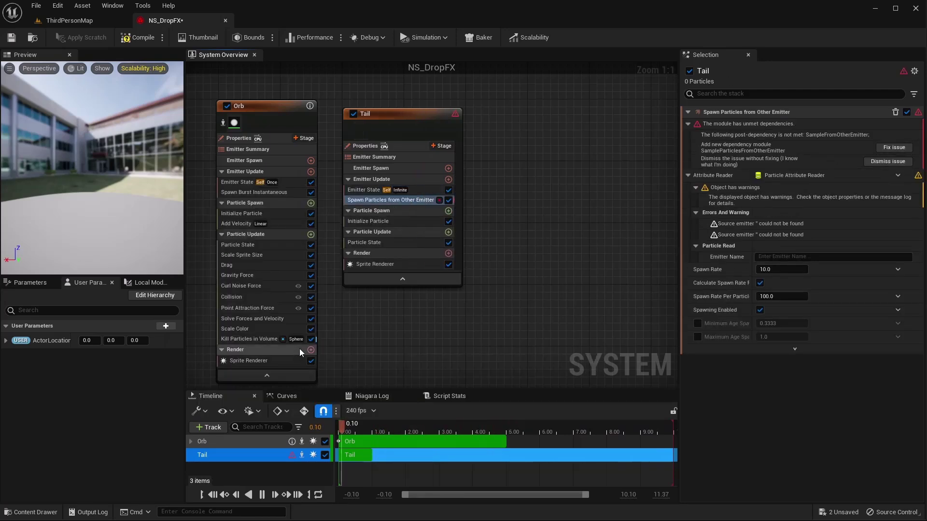
click(892, 148)
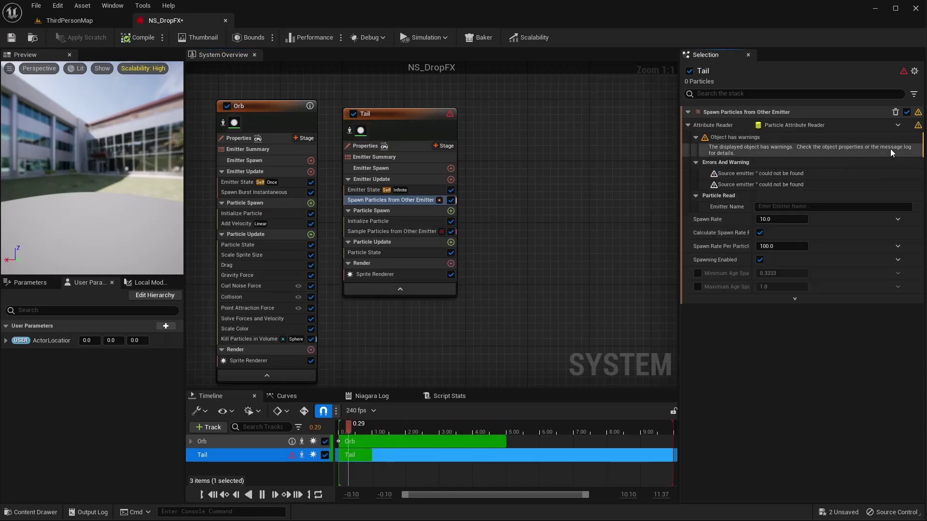
click(393, 232)
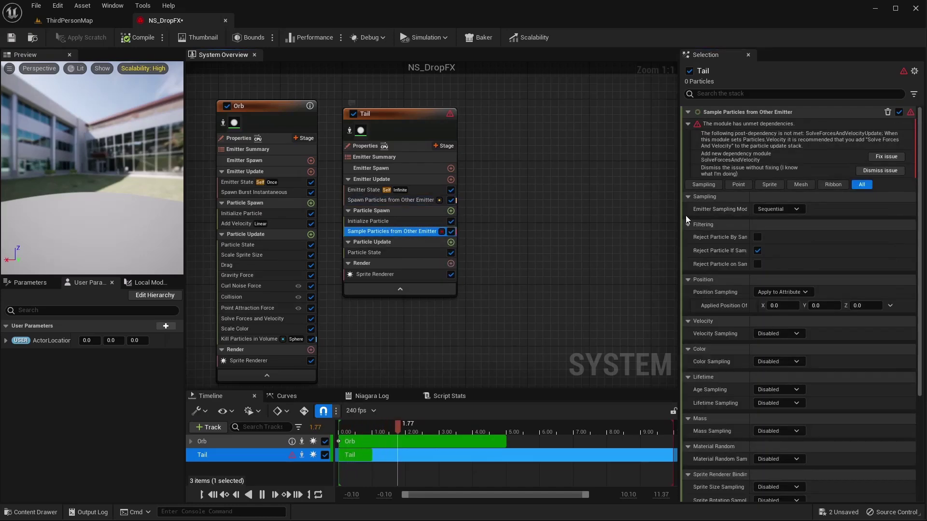
click(893, 157)
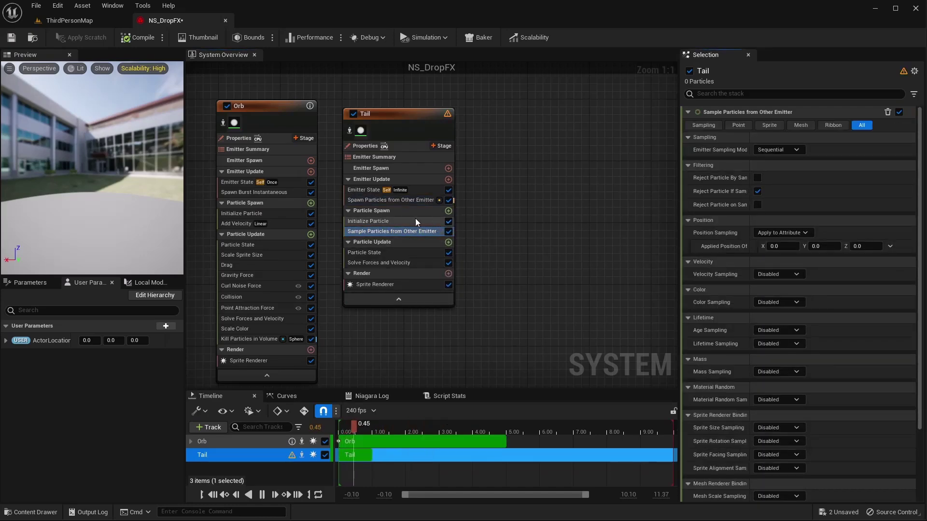
Set the spawn module's source emitter to Orb with a spawn rate of 250.
click(389, 199)
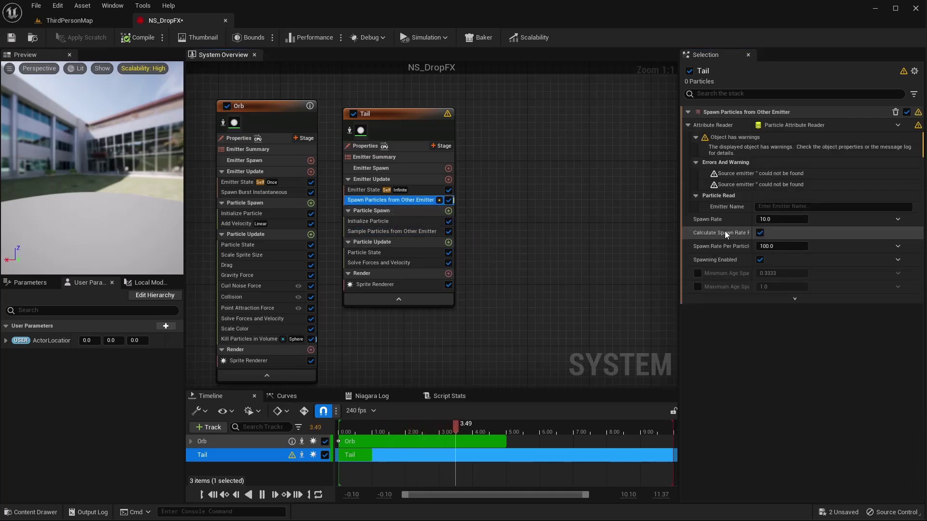
click(787, 209)
text(Orb)
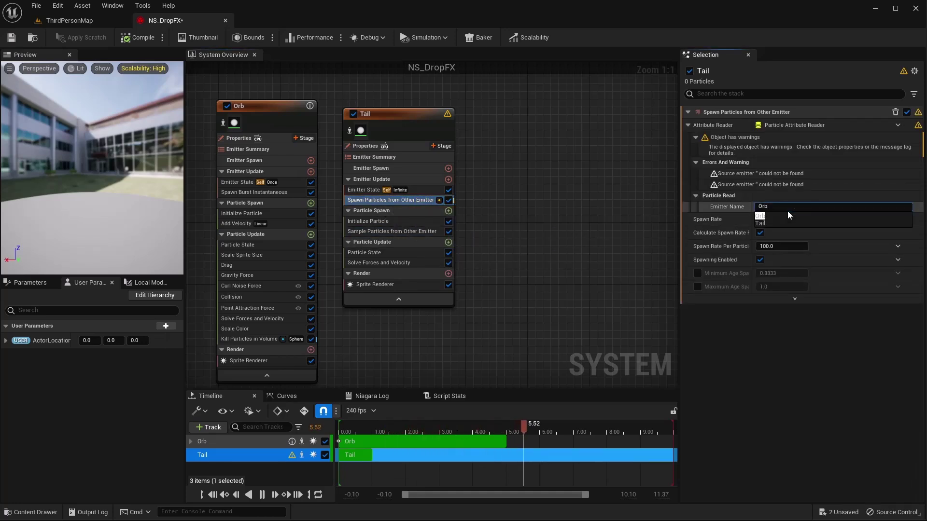
key(Tab)
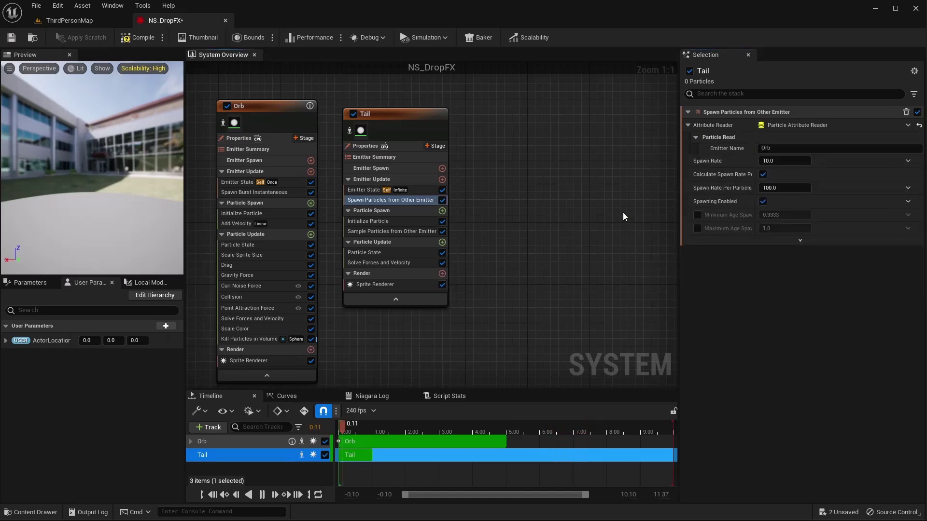
text(250)
key(Return)
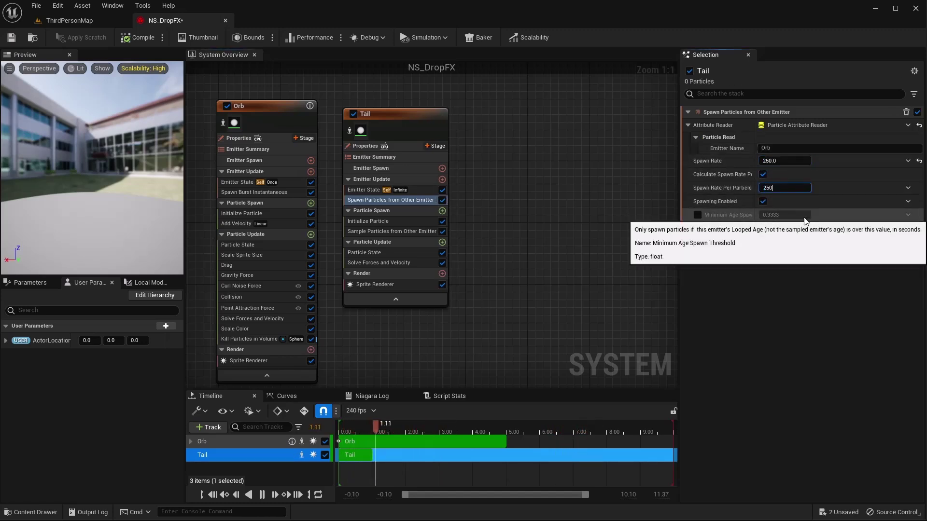
click(353, 221)
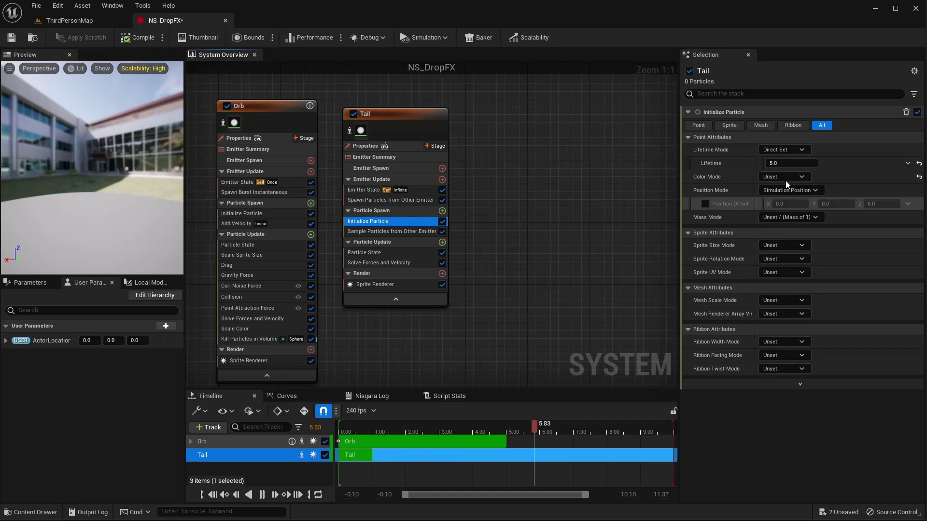
Give Tail particles a random lifetime between 0.2 and 0.4.
click(783, 149)
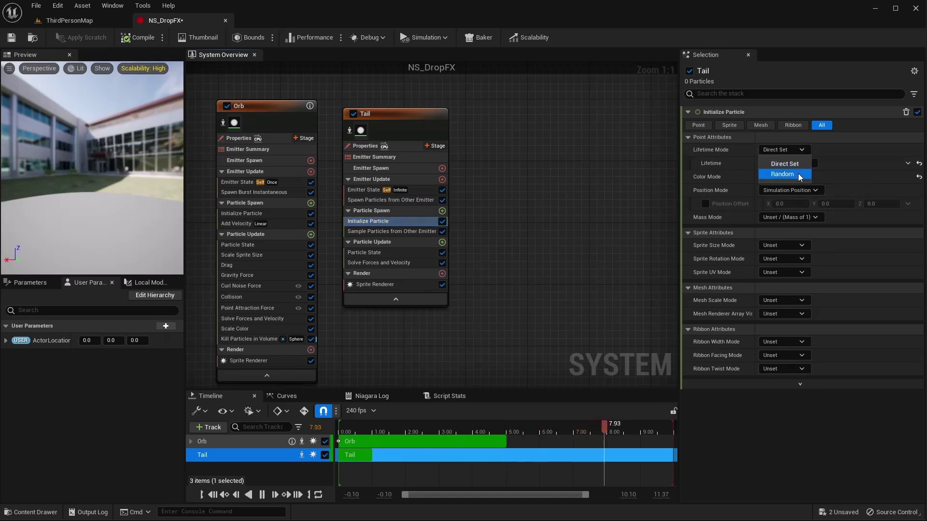
click(799, 174)
text(0.2)
key(Tab)
text(0.4)
key(Return)
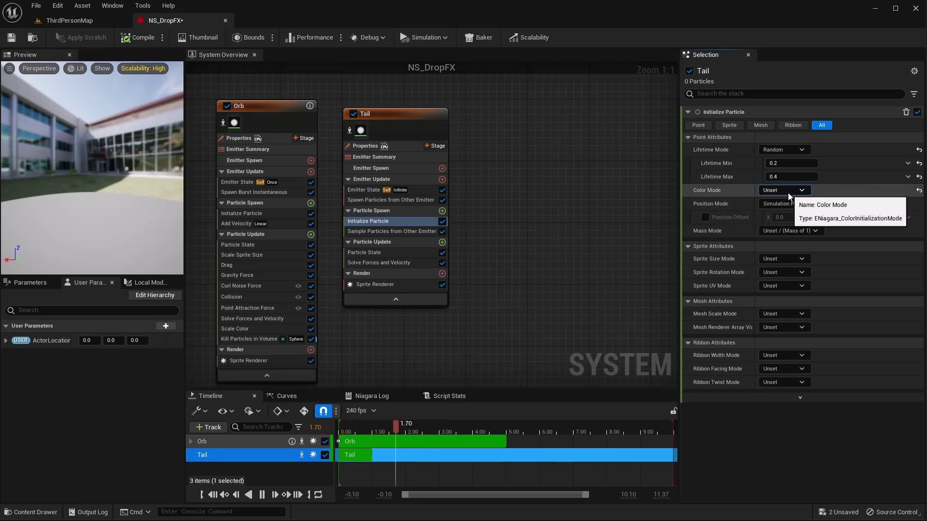
Set Tail's particle colour directly to red 0, green 1, blue 50.
click(770, 190)
click(785, 217)
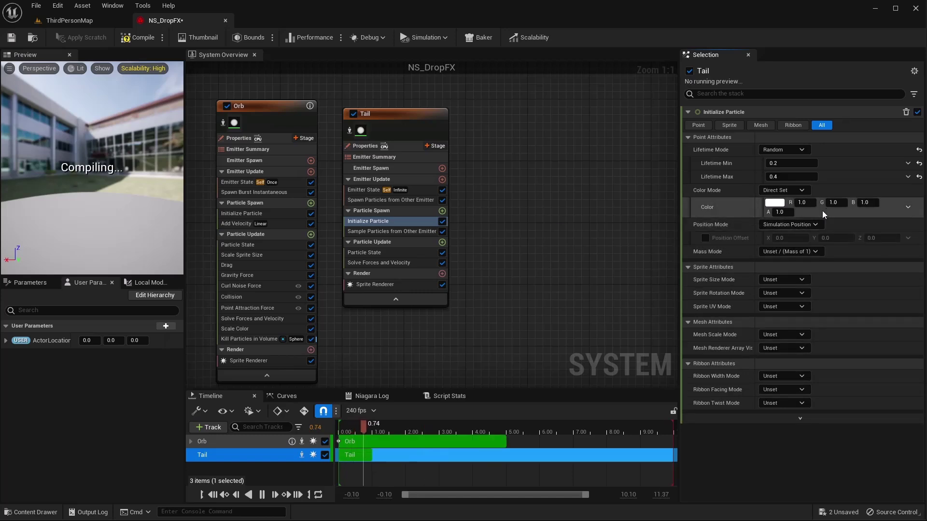
text(0)
key(Tab)
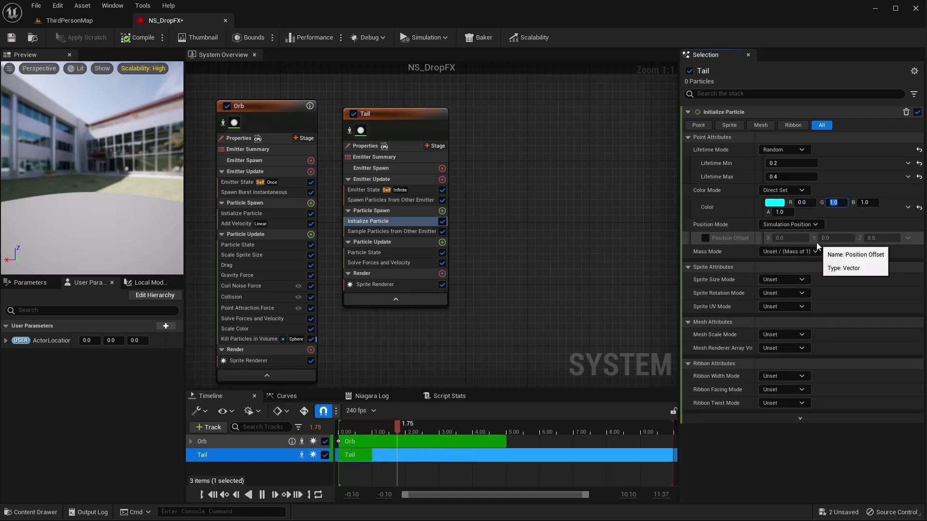
key(Tab)
text(50)
key(Tab)
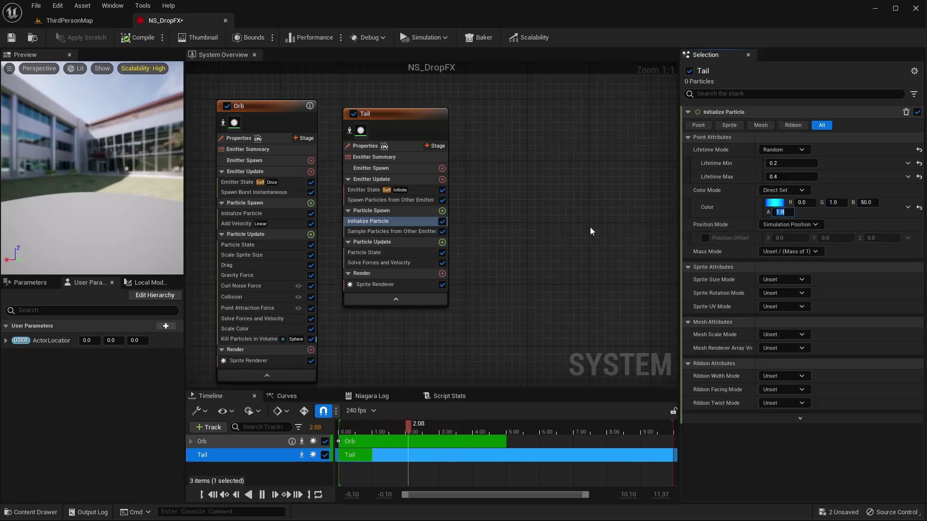
Make Tail's sprite size Random Uniform, ranging from 2 to 10.
click(786, 280)
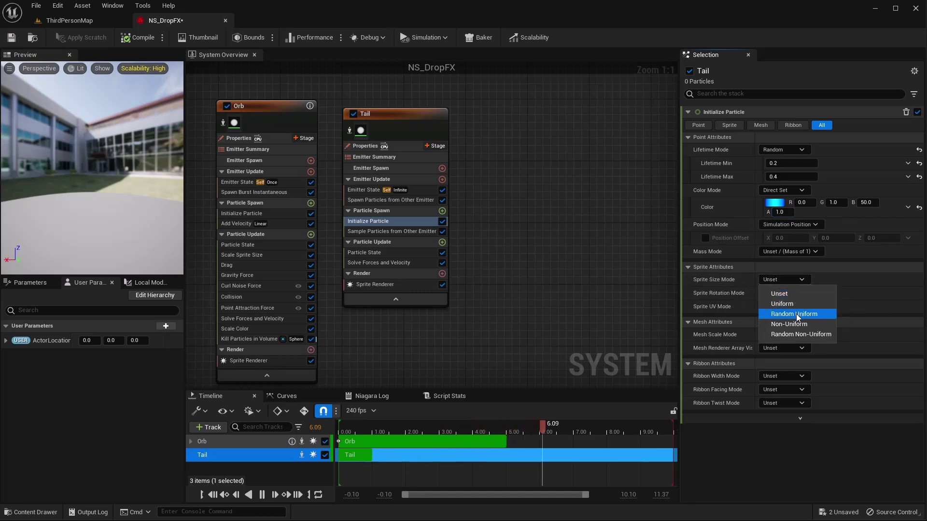
click(797, 315)
click(790, 293)
text(2)
key(Tab)
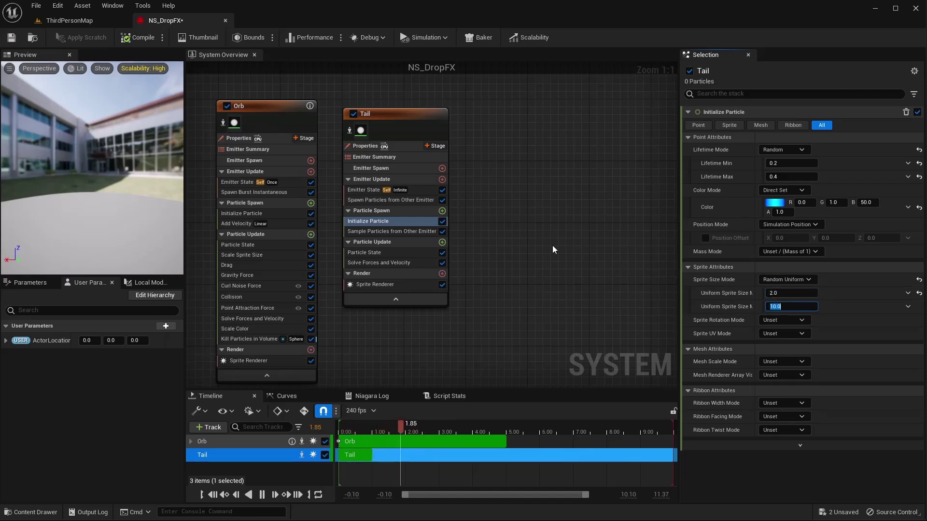
Add Scale Sprite Size to Tail using a Linear Ramp Down curve with a 0.5 key at -0.05.
click(442, 243)
text(sca)
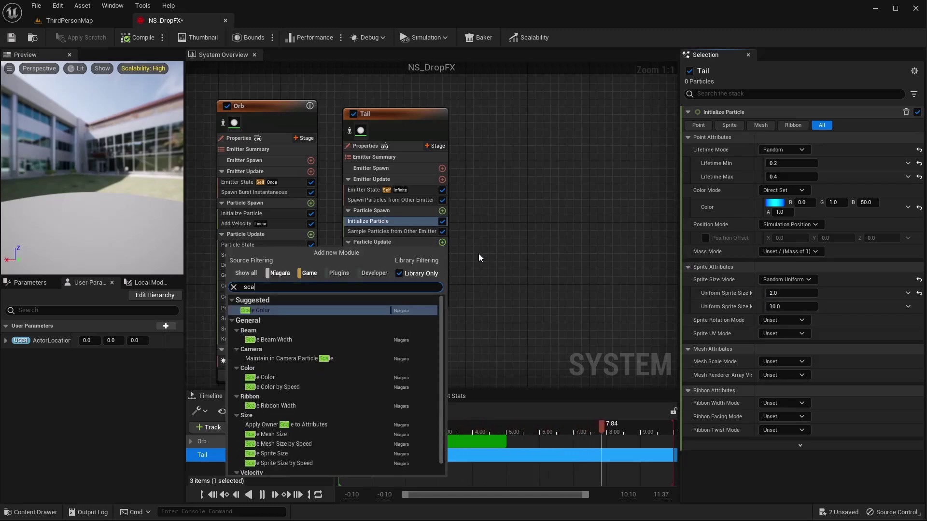
text(le sprite)
key(Return)
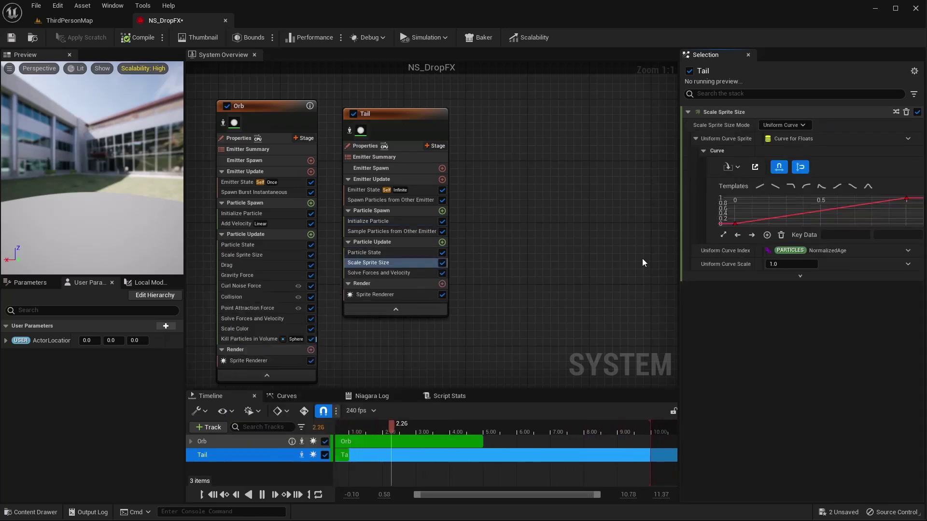
click(775, 189)
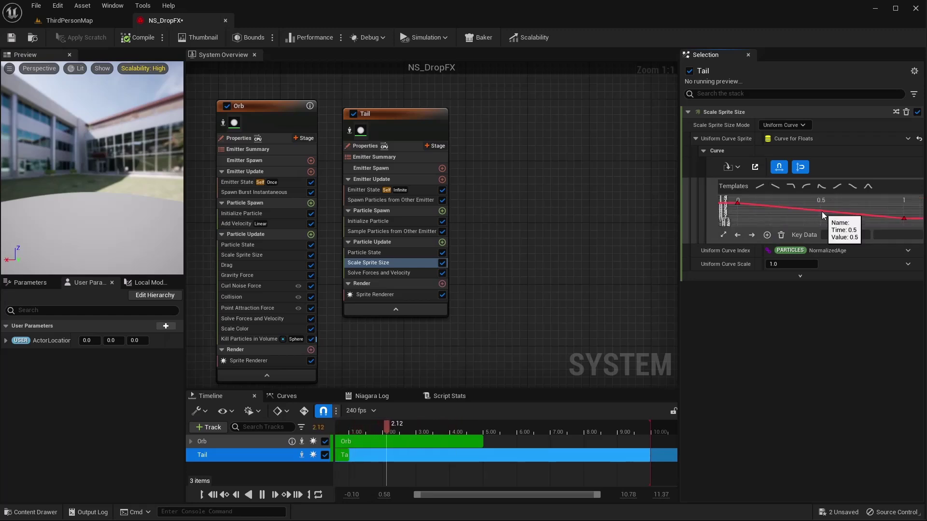
right_click(821, 212)
click(822, 231)
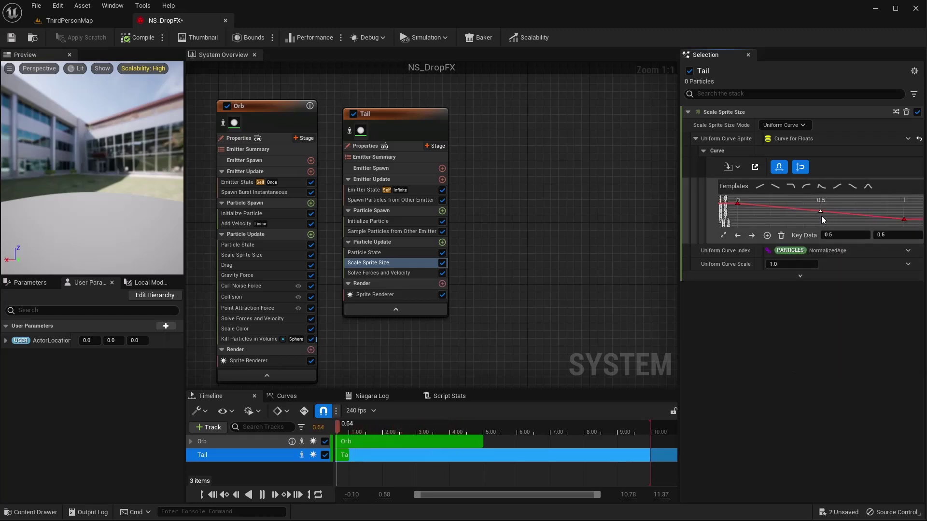
drag(821, 213, 820, 222)
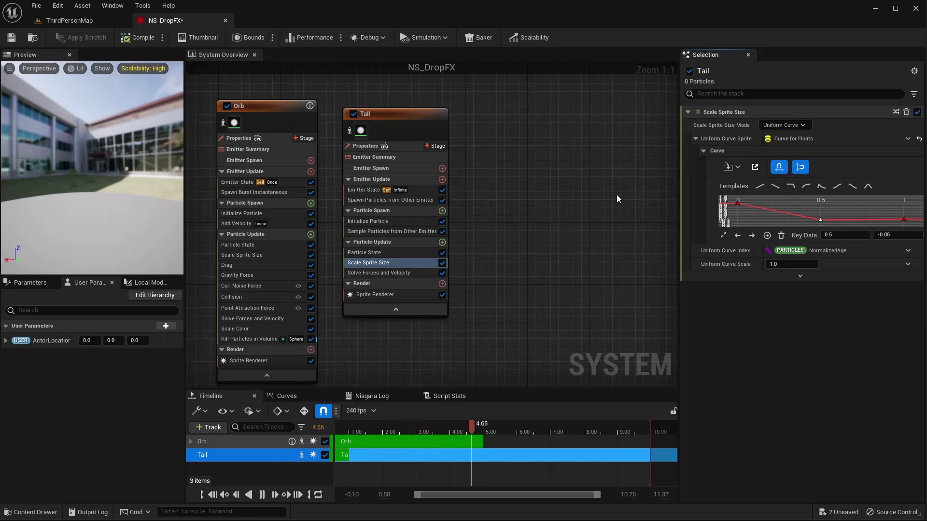
Add a Drag module to Tail's Particle Update.
click(442, 242)
text(gr)
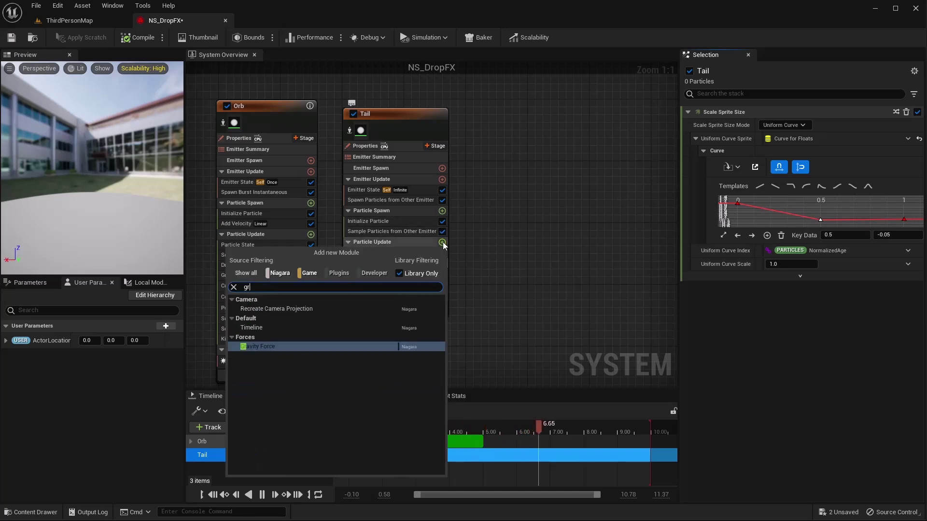
key(BackSpace)
key(BackSpace)
text(drag)
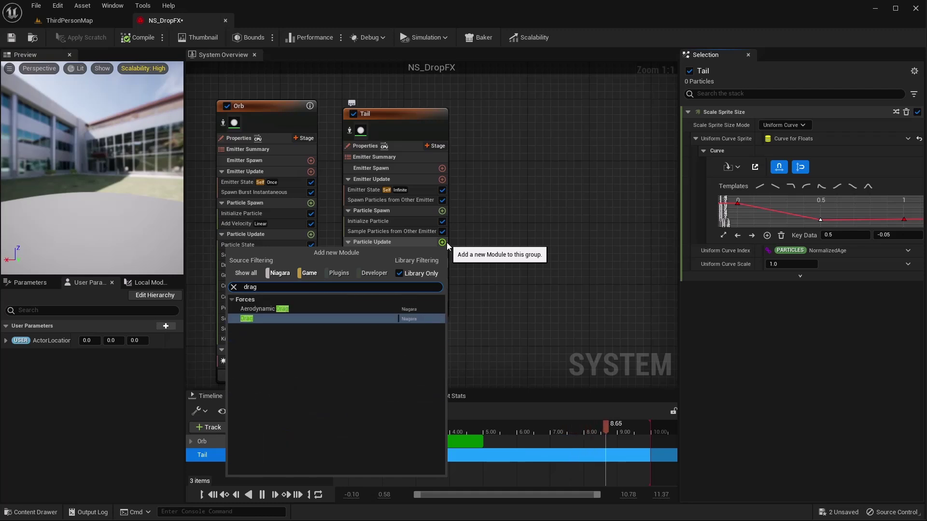
key(Return)
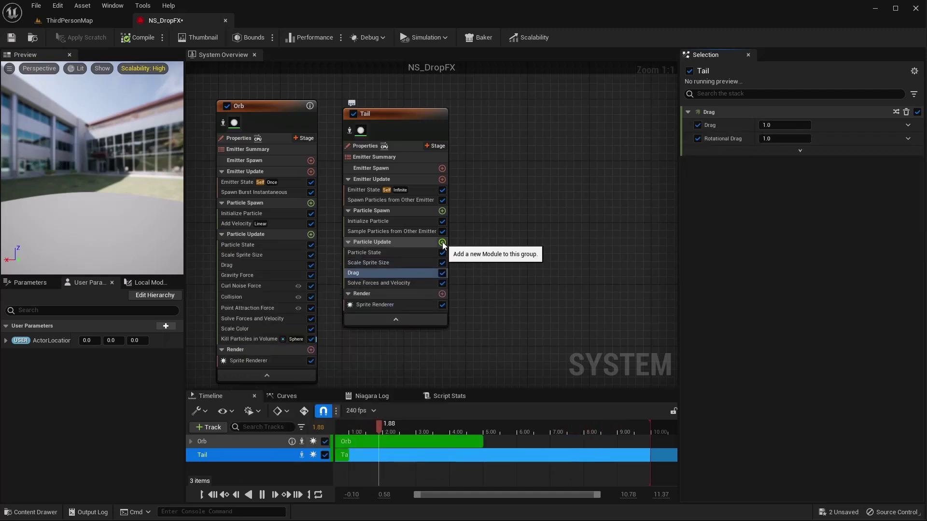
Add Curl Noise Force to Tail with Noise Strength 500.
click(442, 242)
text(curl)
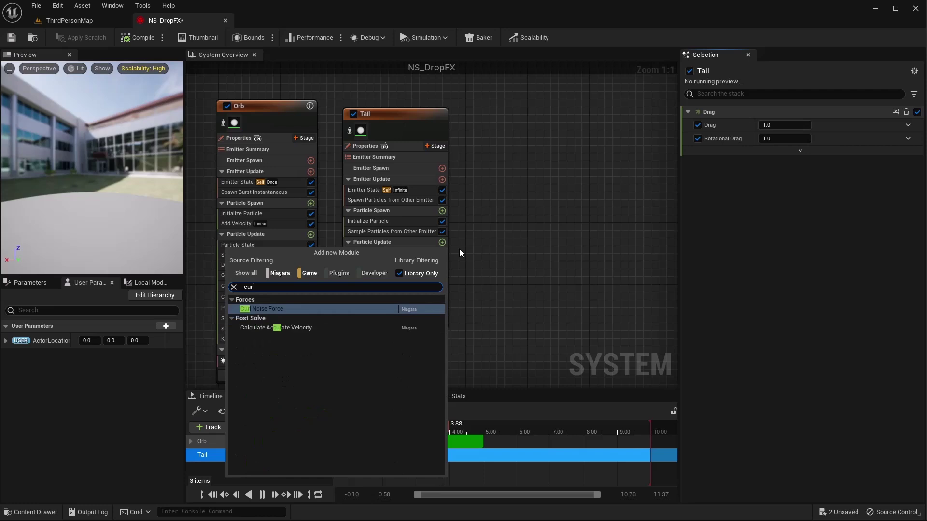
key(Return)
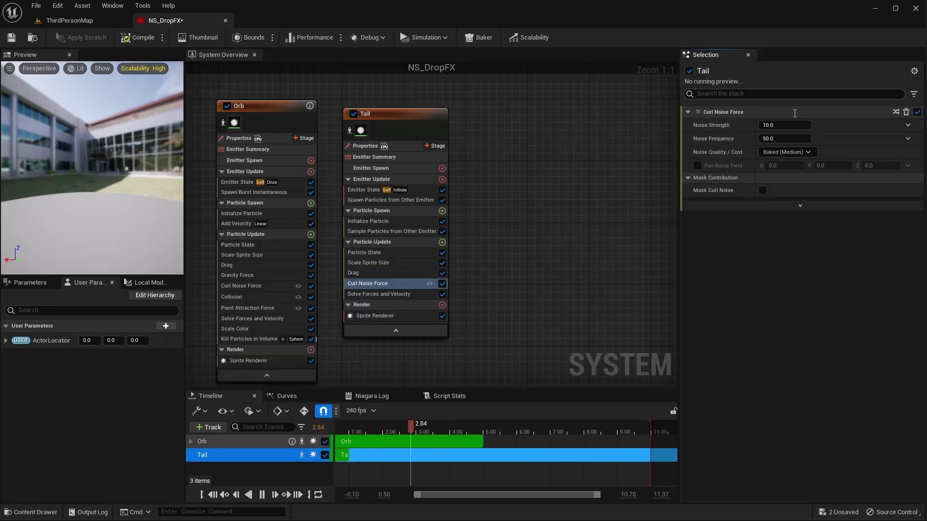
click(785, 126)
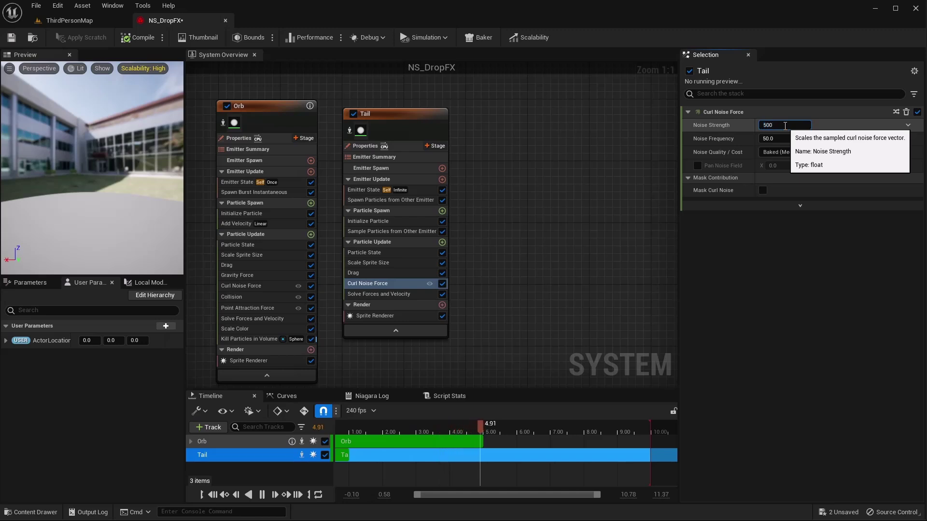
key(Tab)
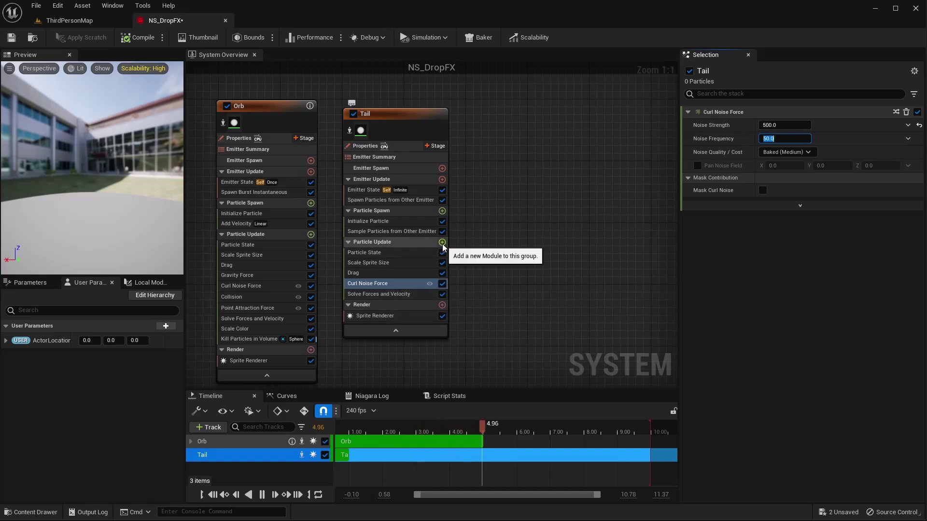
click(427, 264)
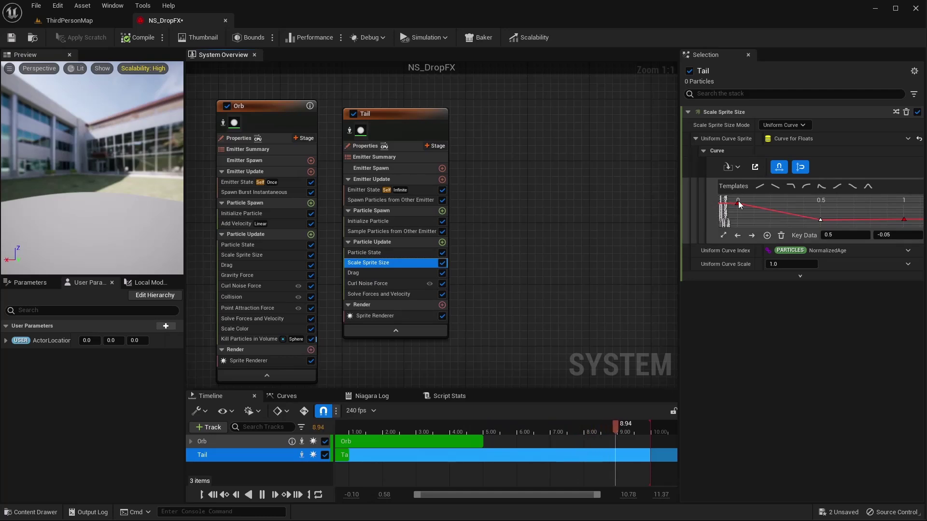
Add Scale Color to Tail, driving Scale Alpha from a curve with a 0.5 key at 0.2.
click(442, 242)
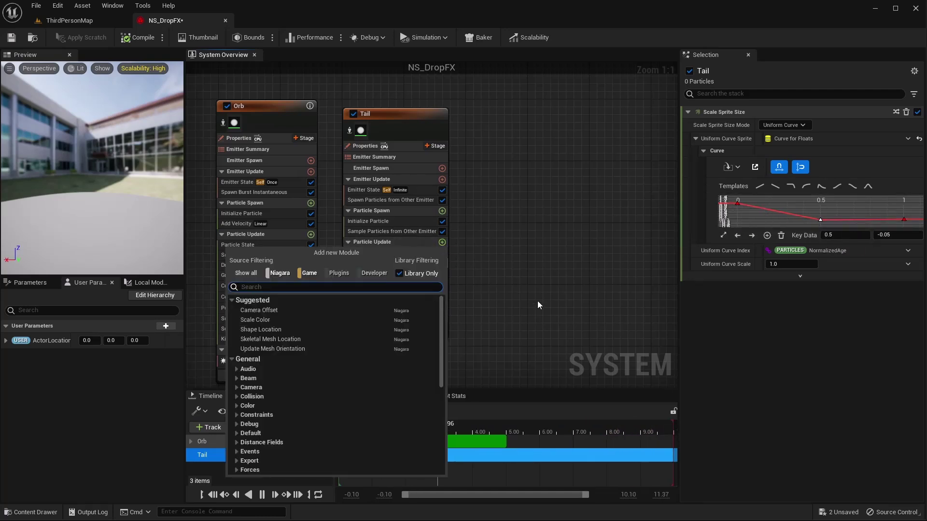
text(scale color)
key(Return)
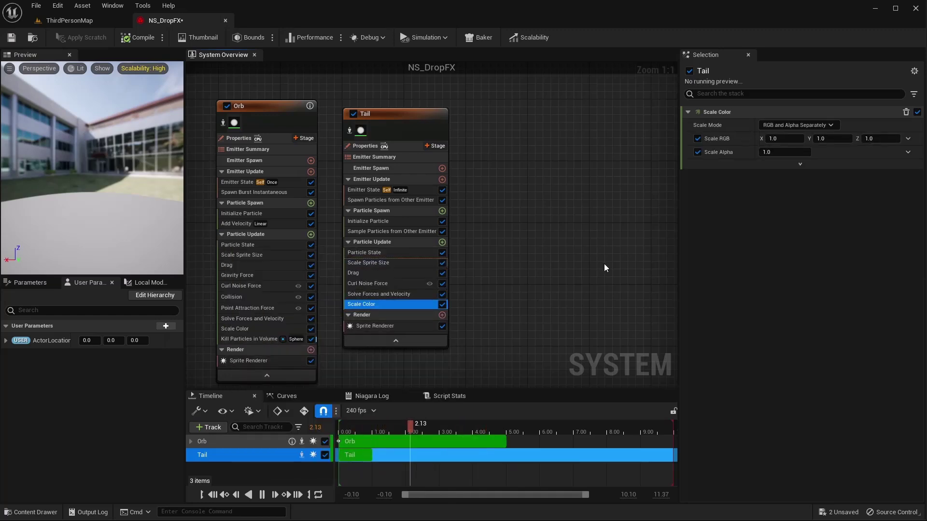
click(907, 153)
click(733, 226)
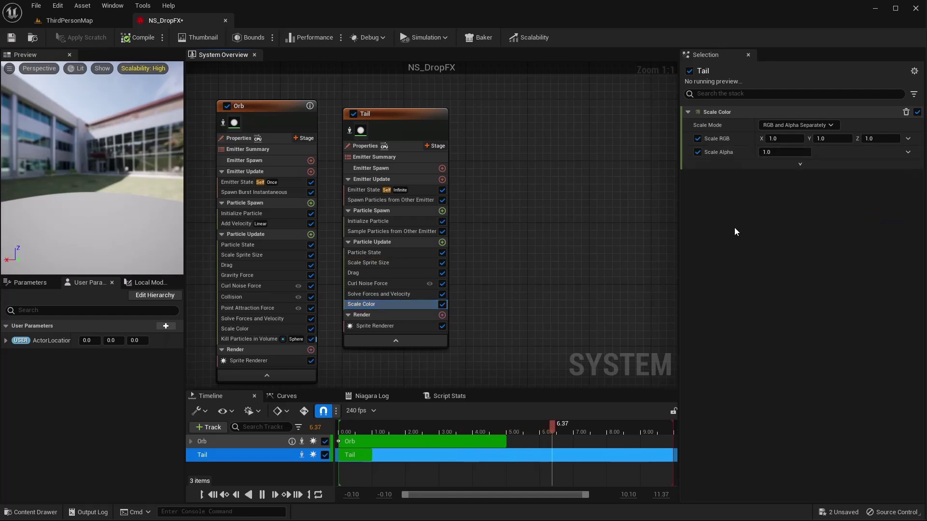
right_click(824, 240)
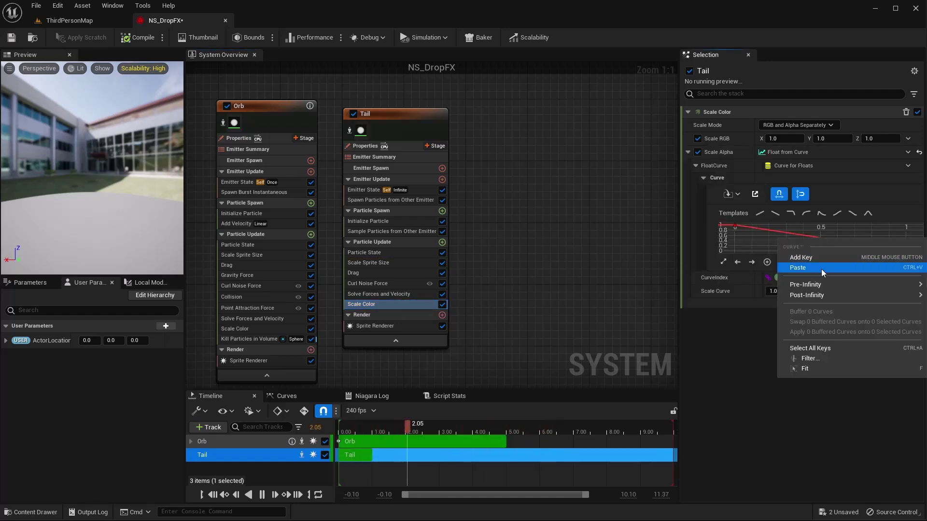
click(818, 256)
drag(821, 240, 821, 247)
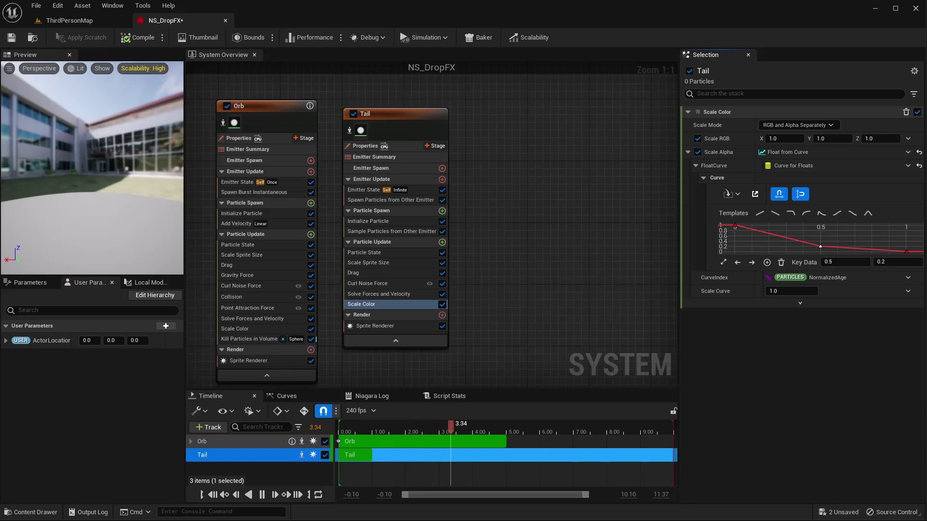
Delete the middle key from Scale Sprite Size's curve, leaving a plain ramp down.
click(380, 261)
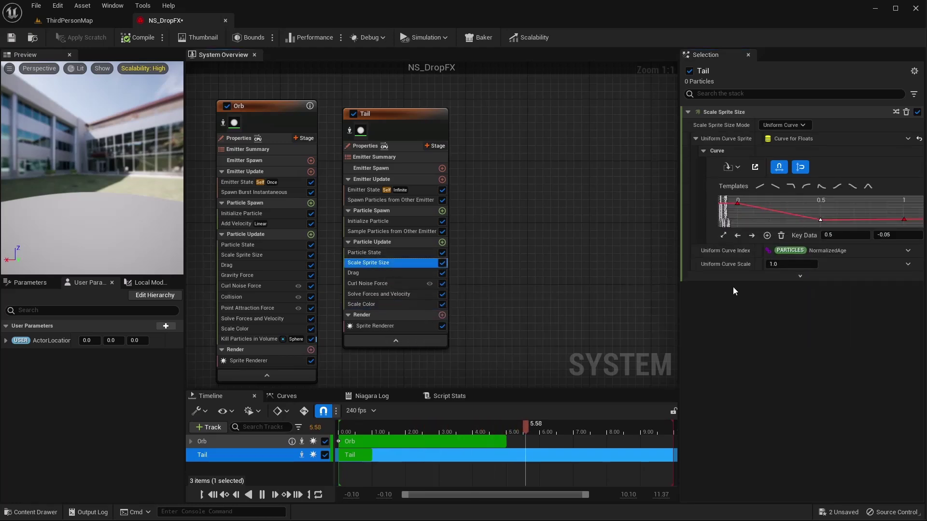
right_click(821, 223)
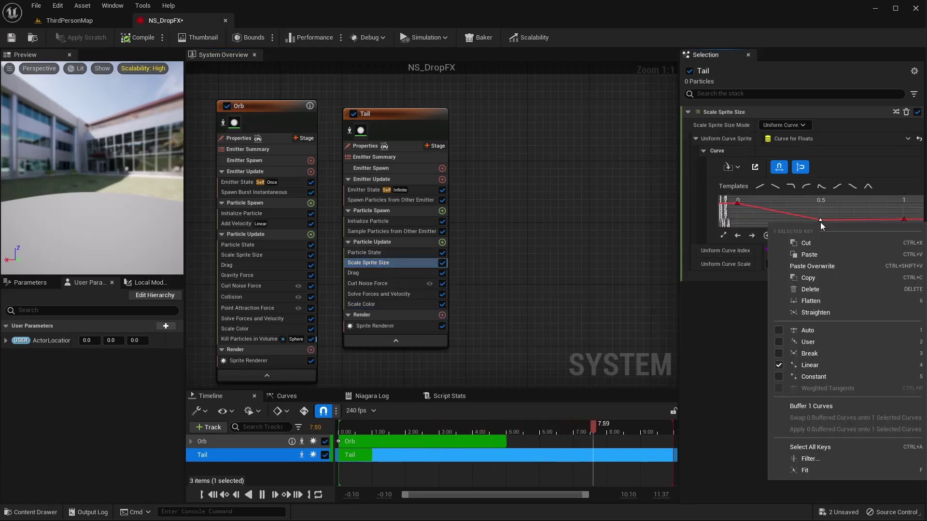
click(824, 289)
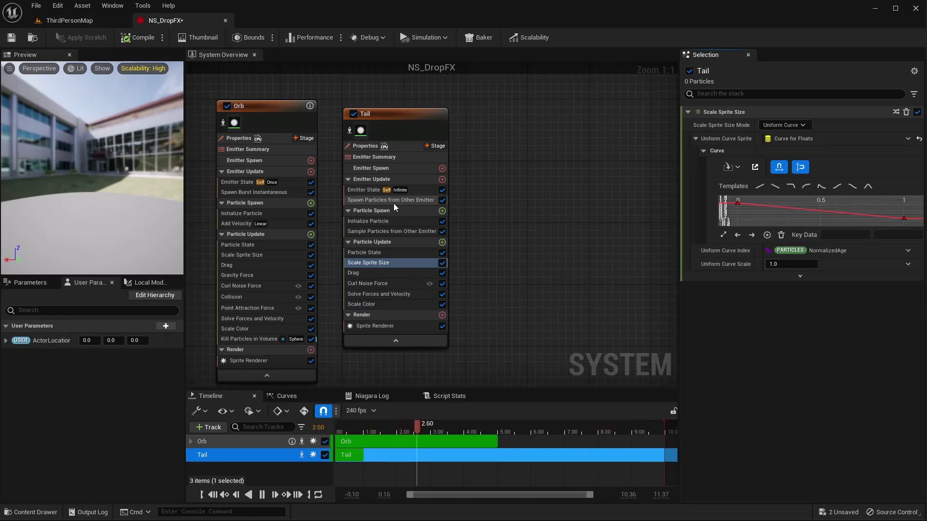
right_drag(312, 375, 333, 356)
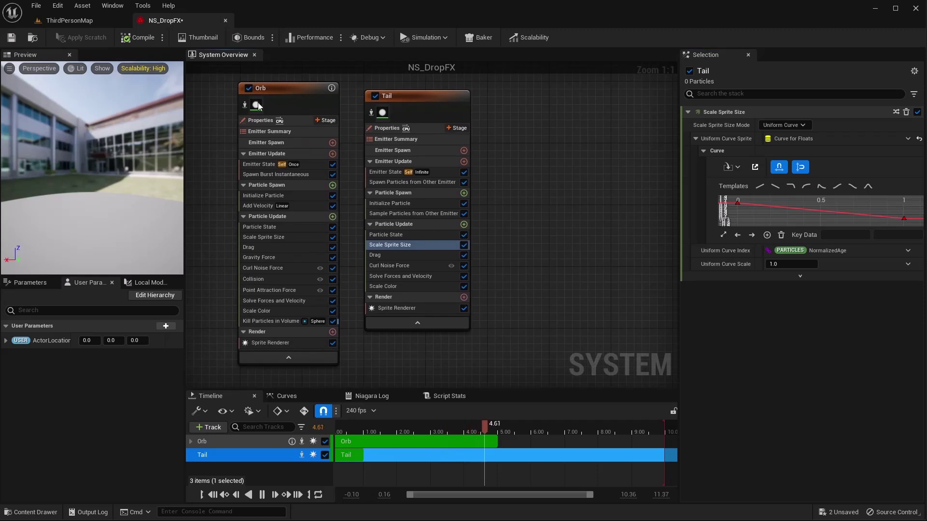
Add a Light Renderer to Orb with Color Add 0, 130, 500.
click(332, 332)
text(light)
key(Return)
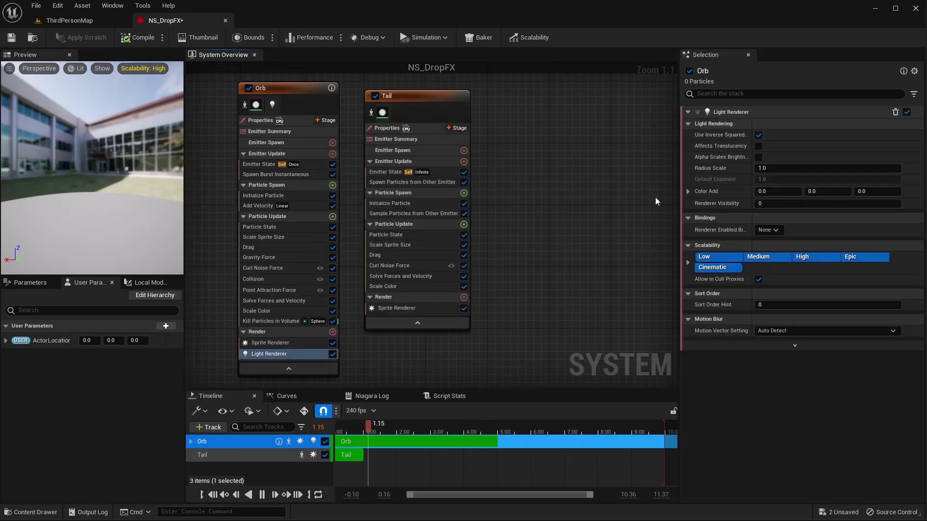
click(825, 192)
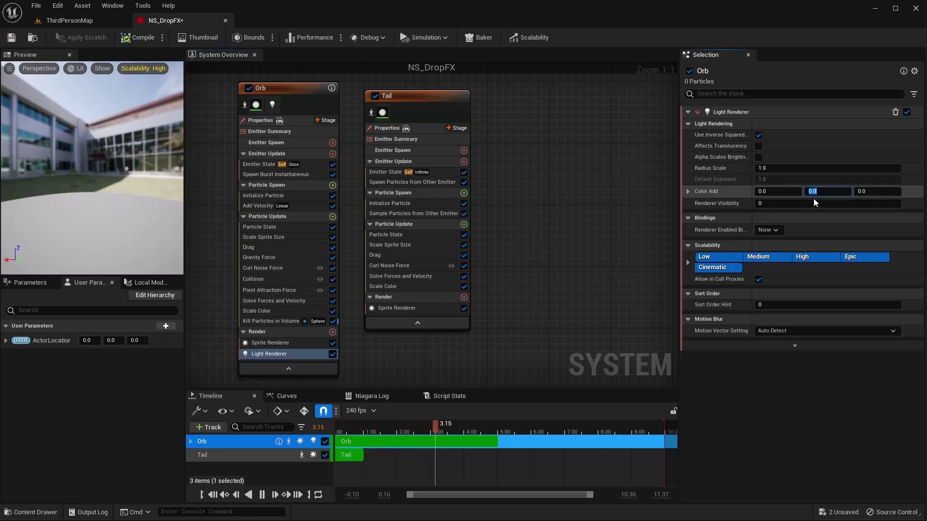
text(130)
key(Tab)
text(500)
key(Return)
click(868, 191)
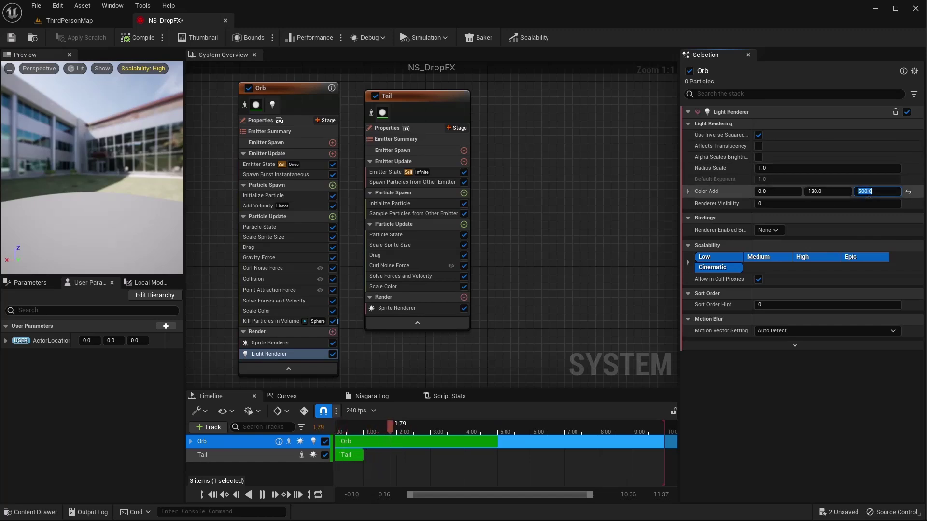